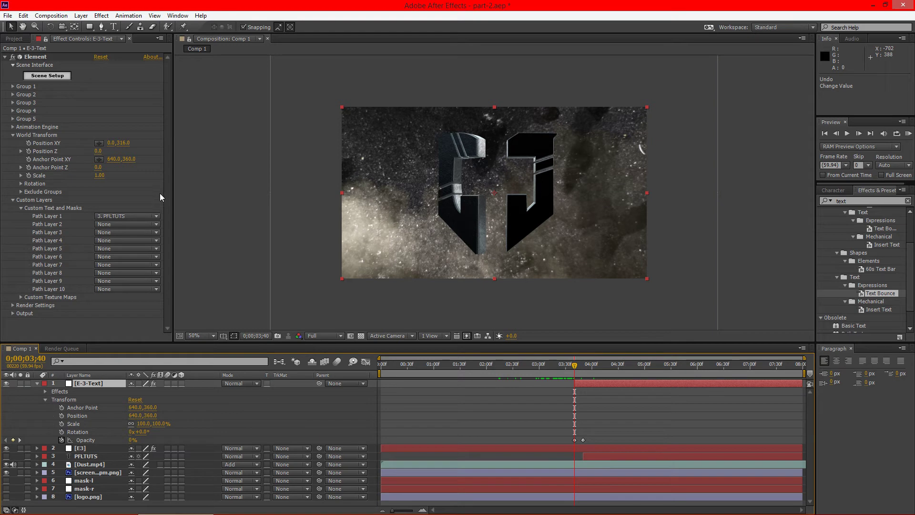
# Step: Go to 3;50, where the PFLTUTS text is fully visible, and expose its Rotation X value
pyautogui.moveTo(576, 364); pyautogui.dragTo(574, 365)
pyautogui.click(583, 365)
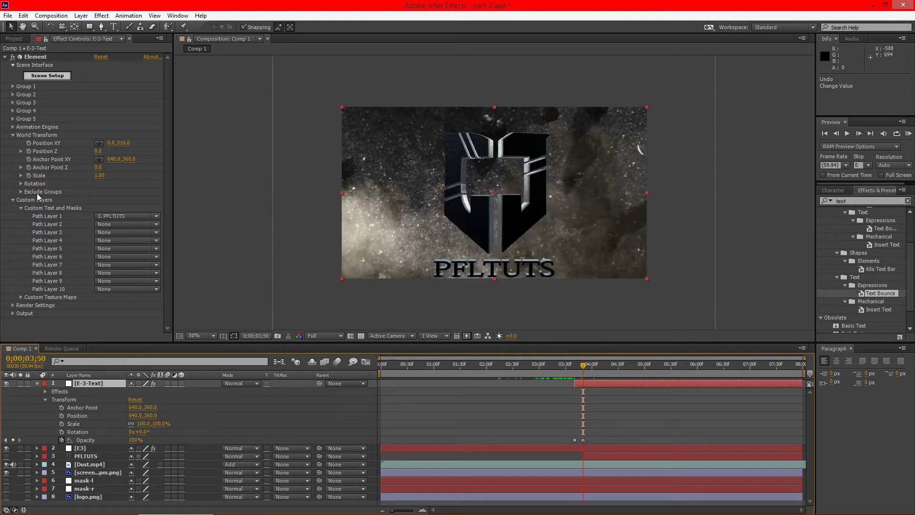
pyautogui.click(21, 183)
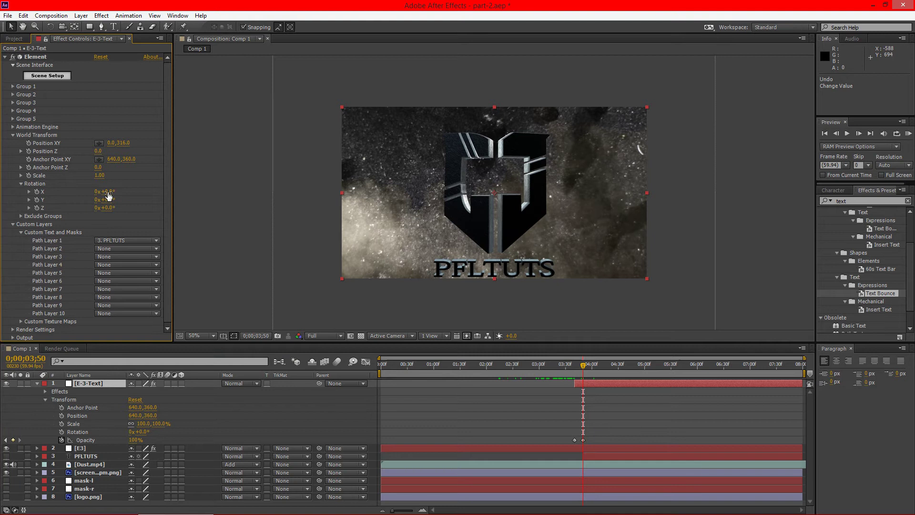
pyautogui.moveTo(107, 195); pyautogui.dragTo(136, 190)
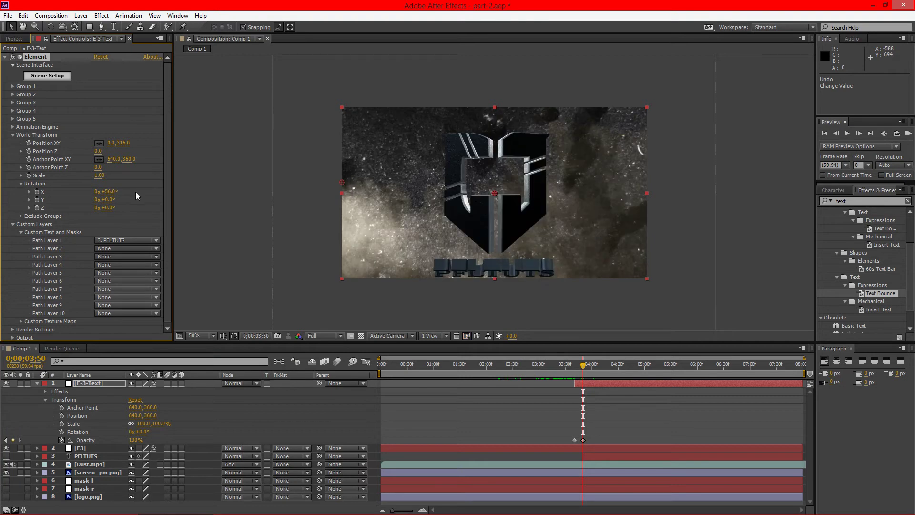
pyautogui.hotkey('ctrl', 'z')
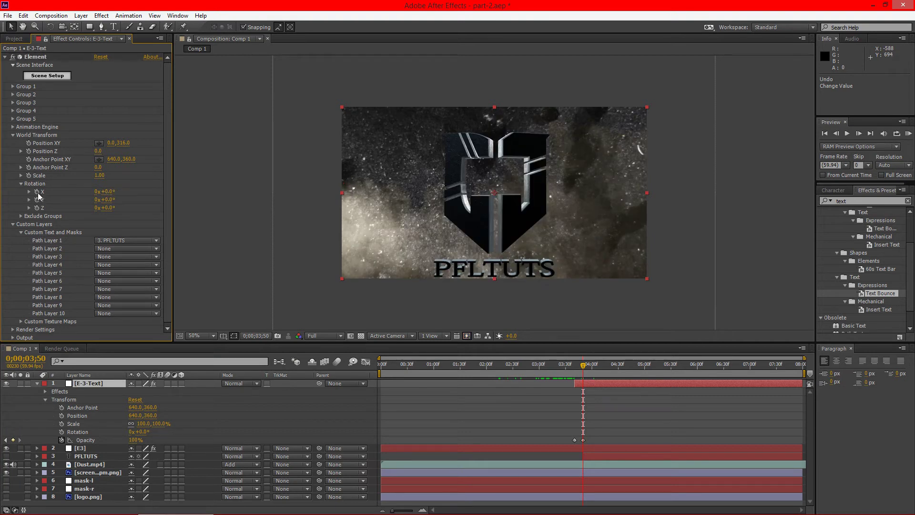
# Step: Keyframe the text's Rotation X at 0° at 3;50 and 144° at 3;40, then check the flip
pyautogui.click(37, 191)
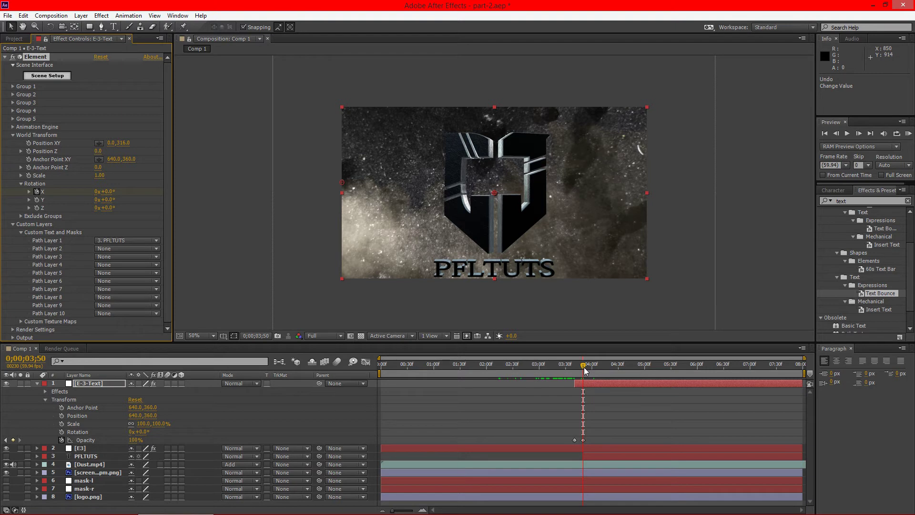
pyautogui.moveTo(584, 366); pyautogui.dragTo(574, 367)
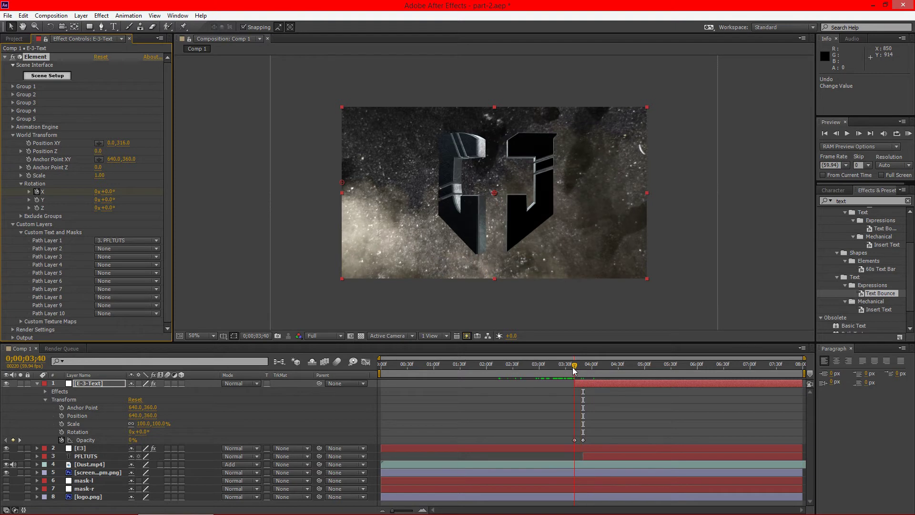
pyautogui.click(97, 191)
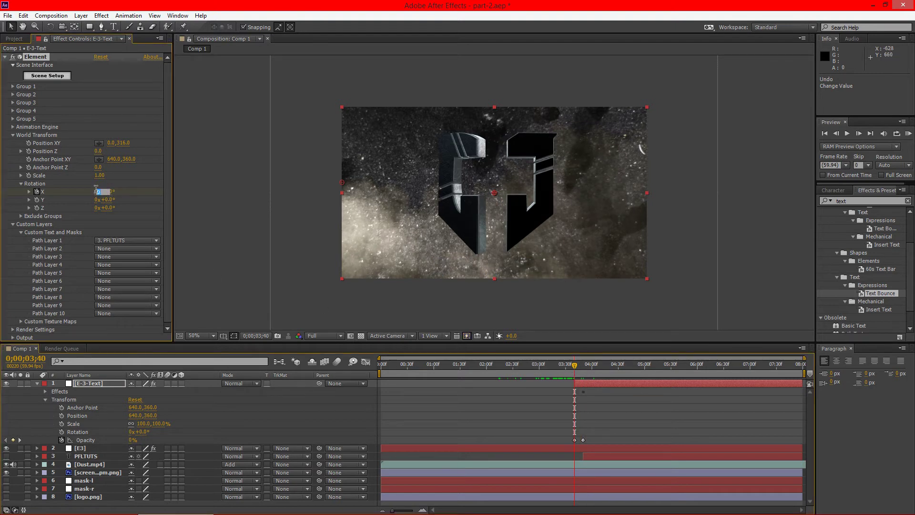
pyautogui.write('144')
pyautogui.press('Return')
pyautogui.moveTo(576, 367); pyautogui.dragTo(584, 369)
pyautogui.press('pagedown')
pyautogui.press('pagedown')
pyautogui.press('pagedown')
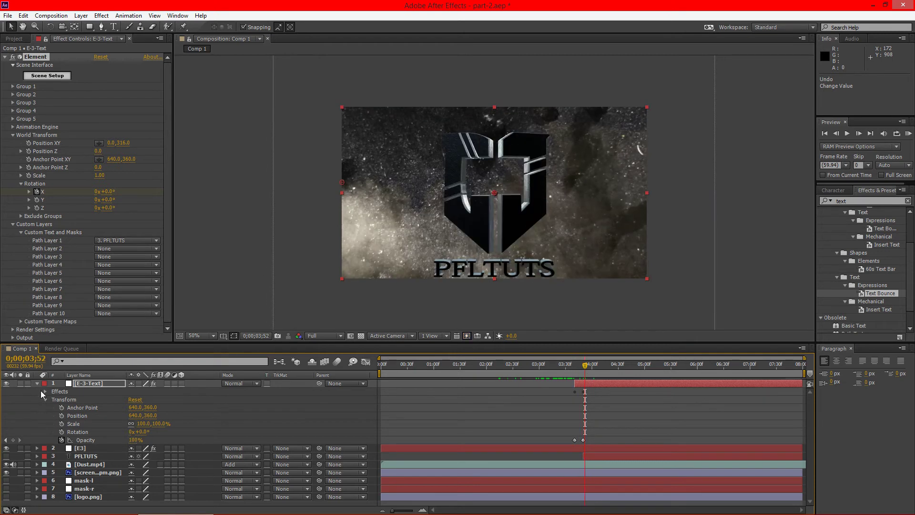
pyautogui.click(36, 383)
# Step: Move the Dust.mp4 layer to position 1 and scrub back to see dust over the logo
pyautogui.click(78, 457)
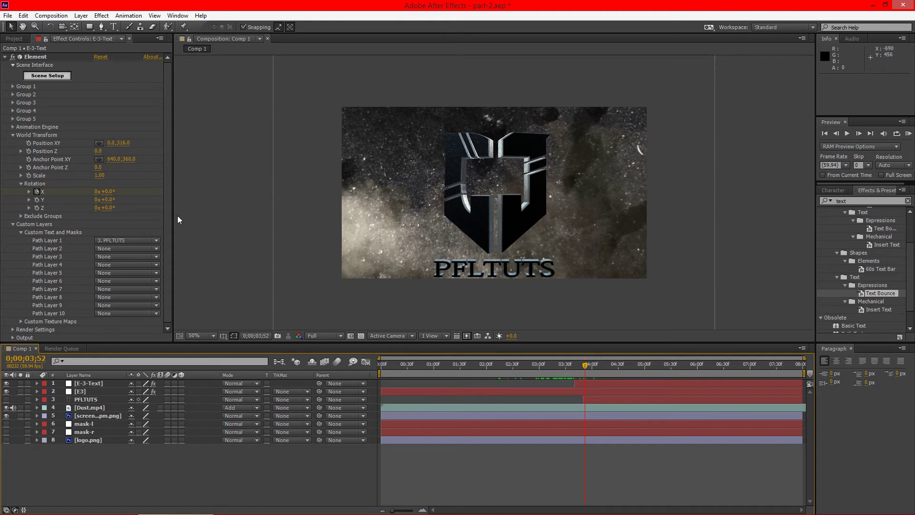
pyautogui.click(84, 408)
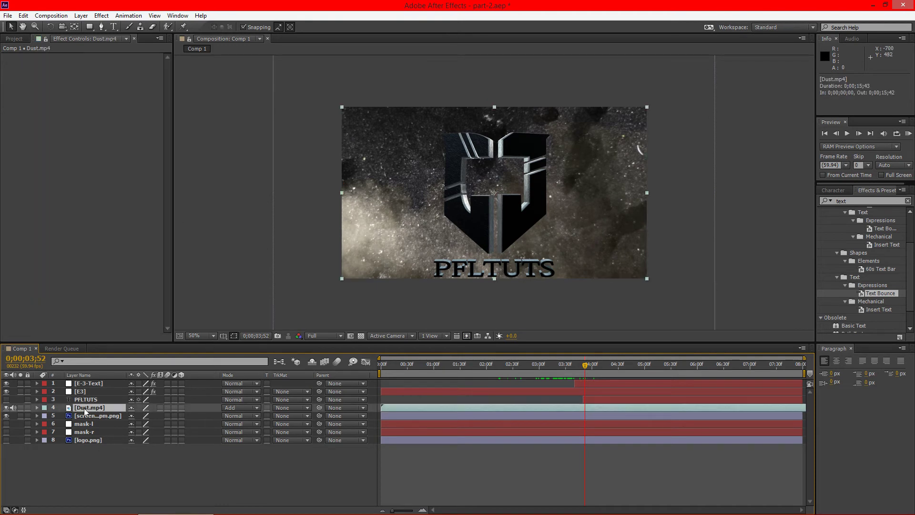
pyautogui.moveTo(94, 407); pyautogui.dragTo(98, 384)
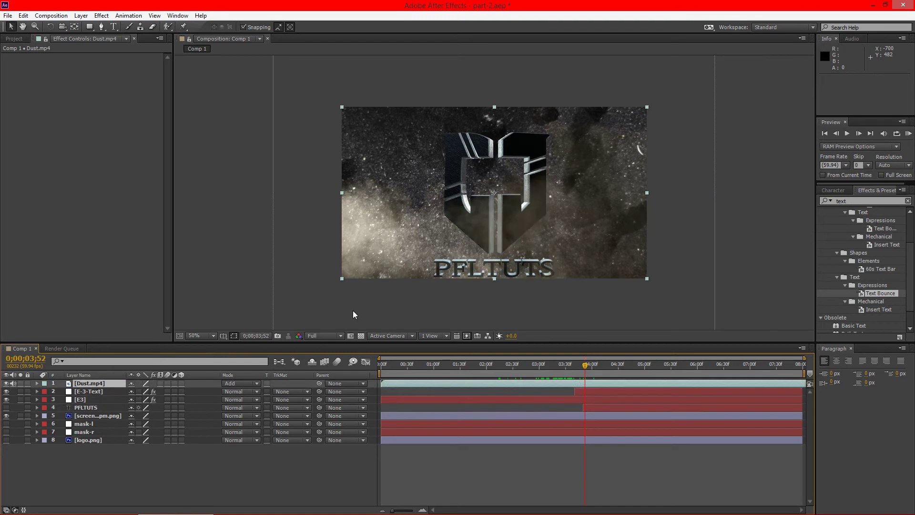
pyautogui.moveTo(585, 366)
pyautogui.mouseDown()
pyautogui.moveTo(539, 365)
pyautogui.moveTo(816, 375)
pyautogui.moveTo(574, 374)
pyautogui.mouseUp()
# Step: Create a new solid layer named 'optical'
pyautogui.rightClick(175, 464)
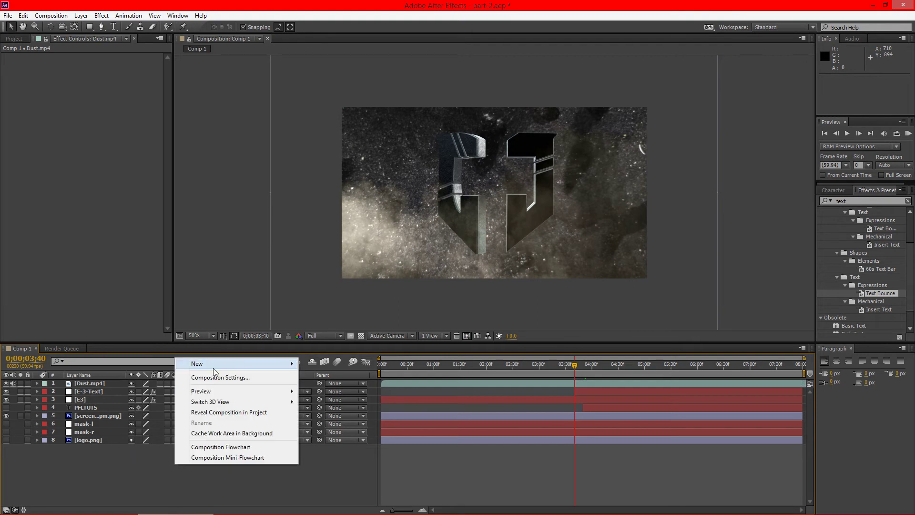
pyautogui.moveTo(213, 366)
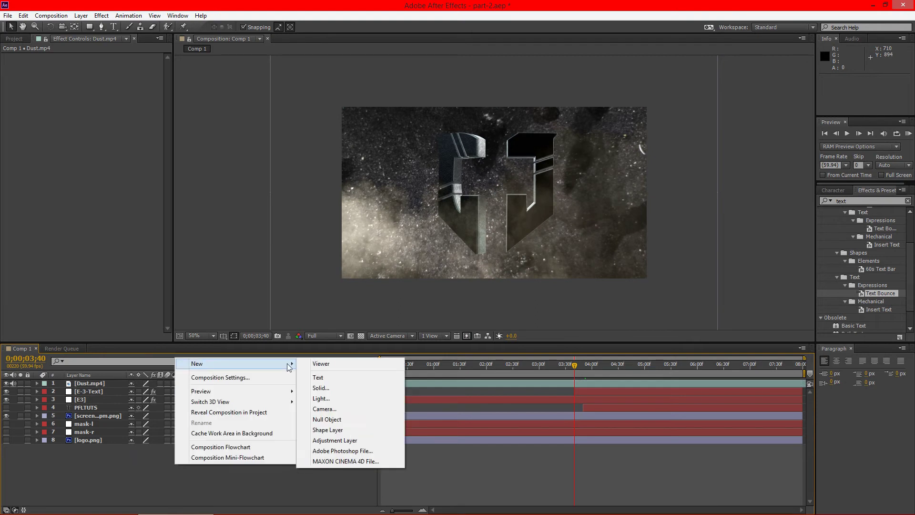
pyautogui.click(325, 388)
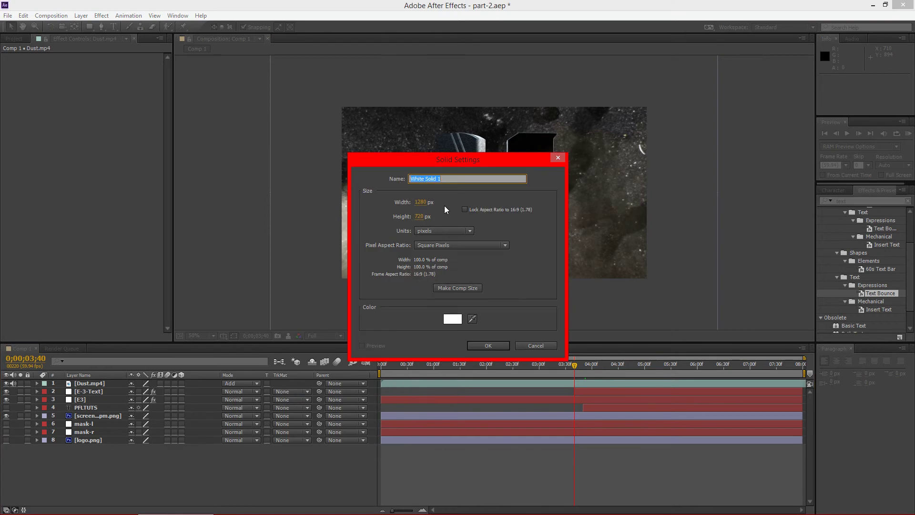
pyautogui.write('optical')
pyautogui.press('Return')
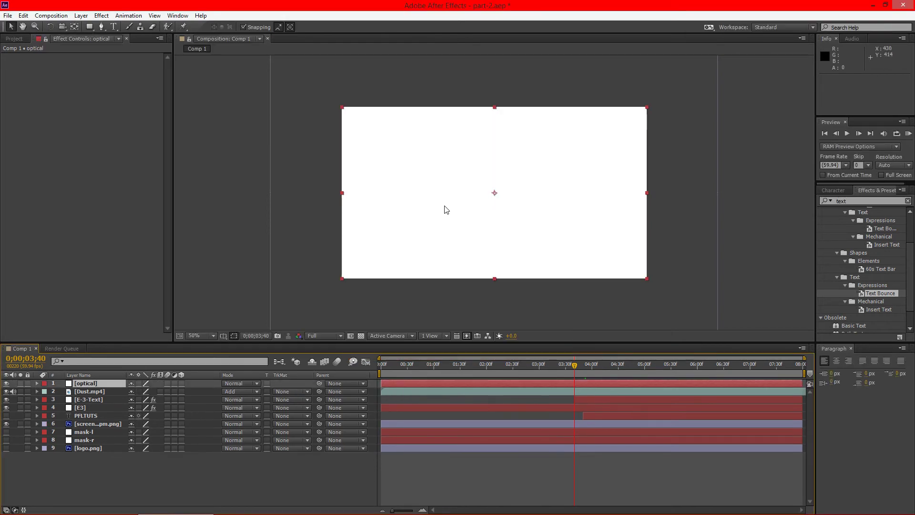
# Step: Apply the Optical Flares effect to the optical layer and set its blend mode to Add
pyautogui.click(853, 200)
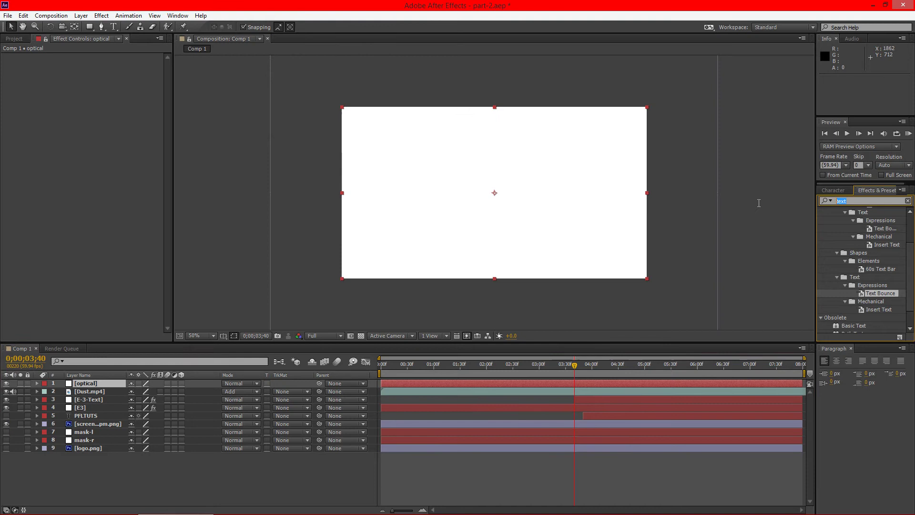
pyautogui.write('optical')
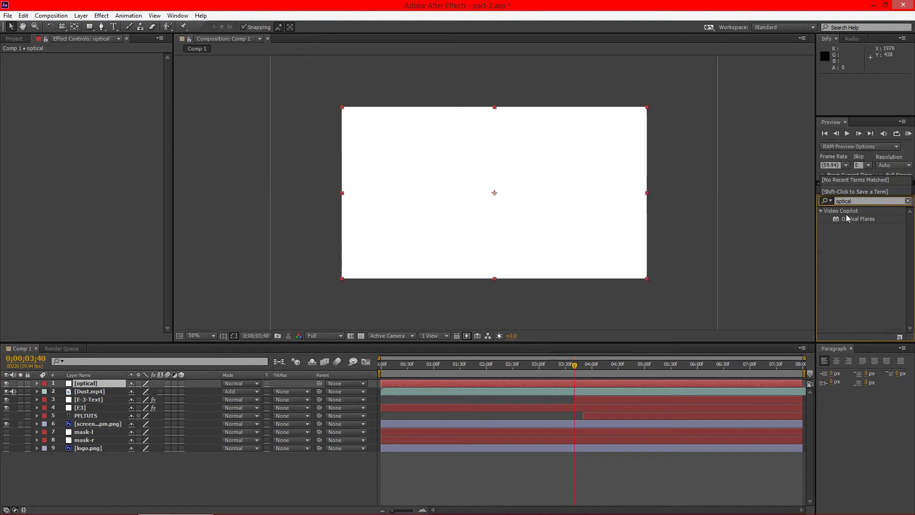
pyautogui.moveTo(848, 219); pyautogui.dragTo(104, 382)
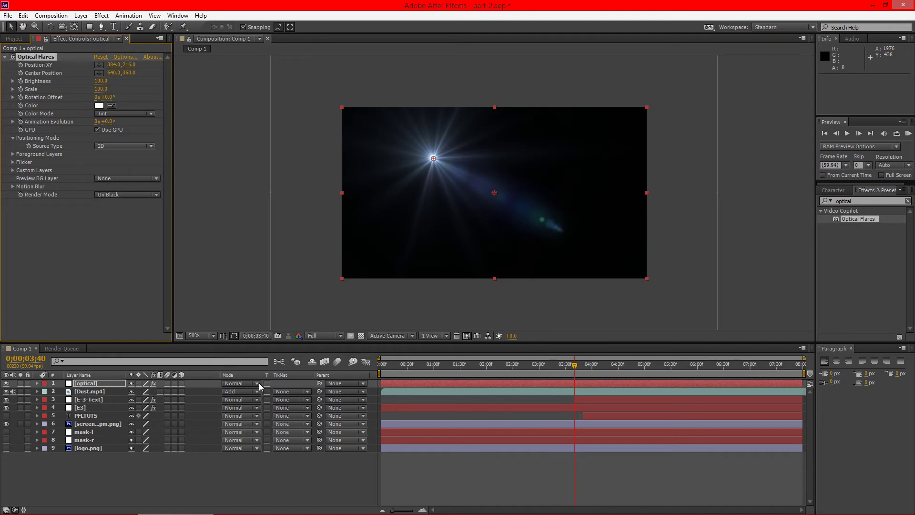
pyautogui.click(259, 382)
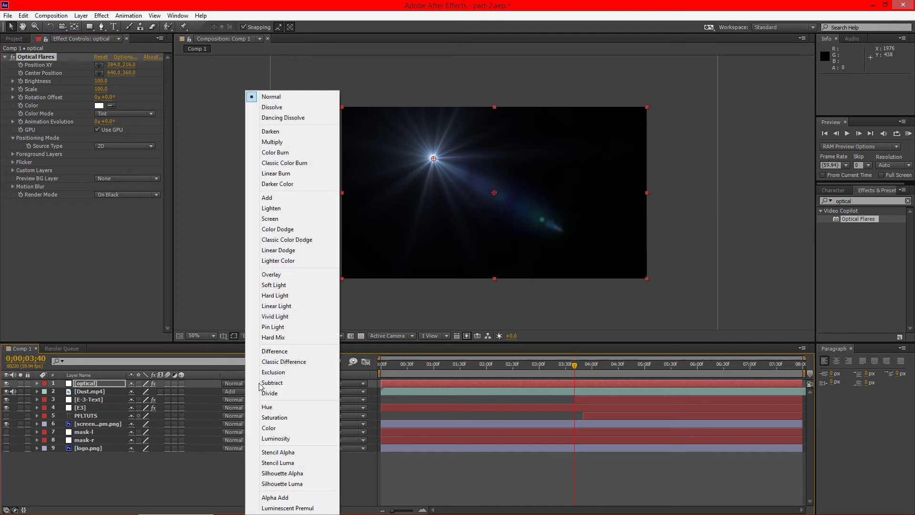
pyautogui.click(276, 197)
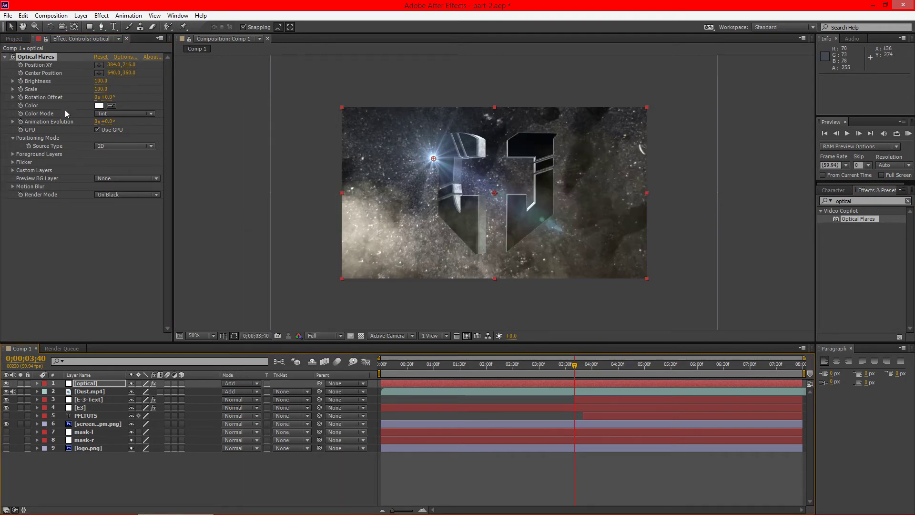
# Step: In the Optical Flares browser, load the Natural Flares preset Side Anamorphic and apply it
pyautogui.click(125, 56)
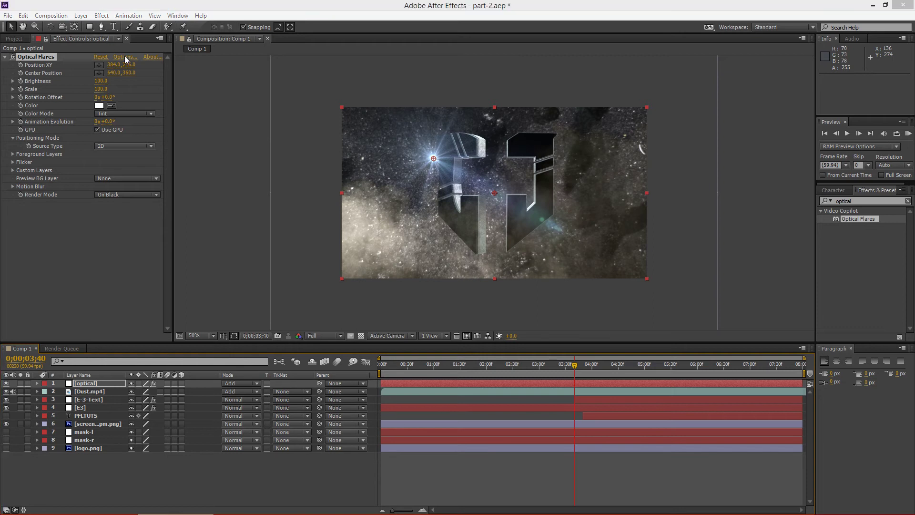
pyautogui.doubleClick(638, 381)
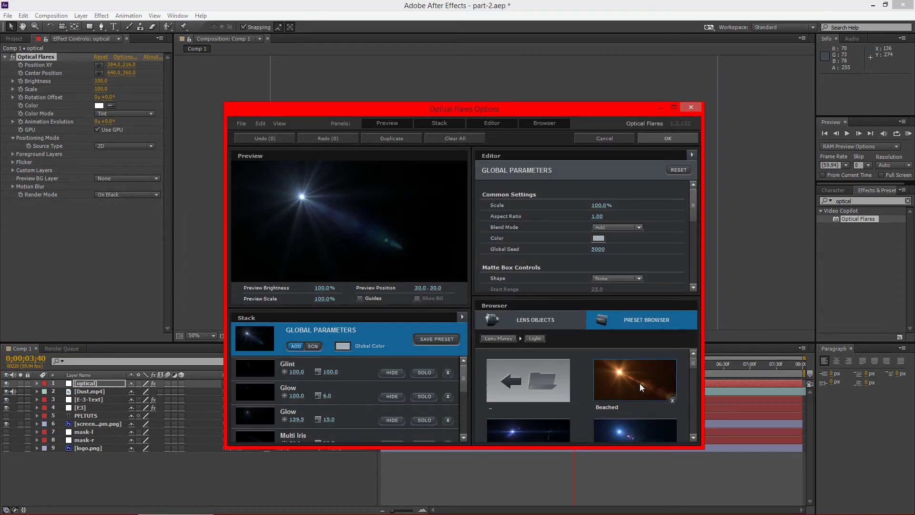
pyautogui.moveTo(692, 364); pyautogui.dragTo(522, 323)
pyautogui.click(490, 338)
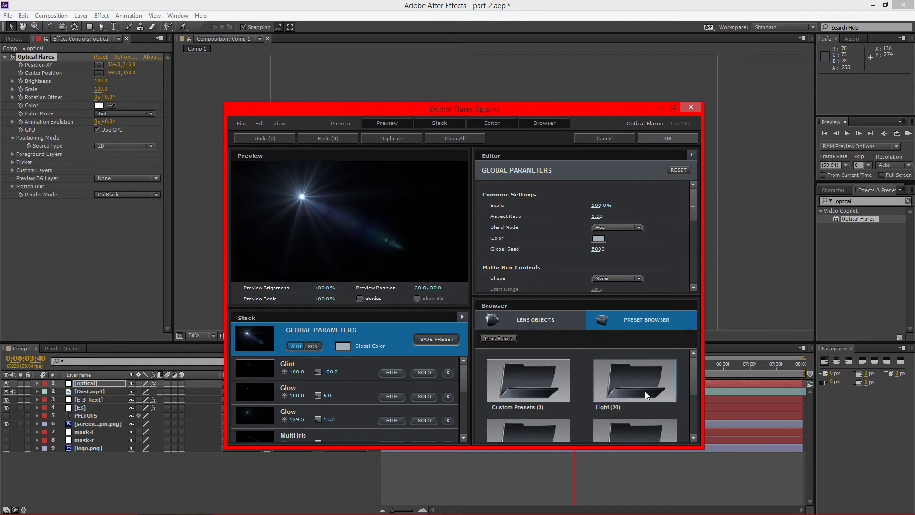
pyautogui.scroll(-2, 667, 381)
pyautogui.doubleClick(527, 399)
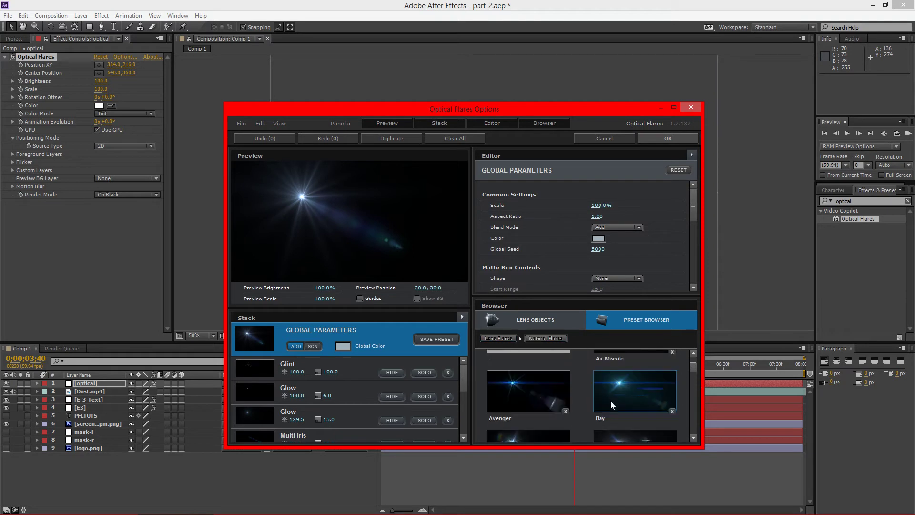
pyautogui.scroll(-2, 644, 407)
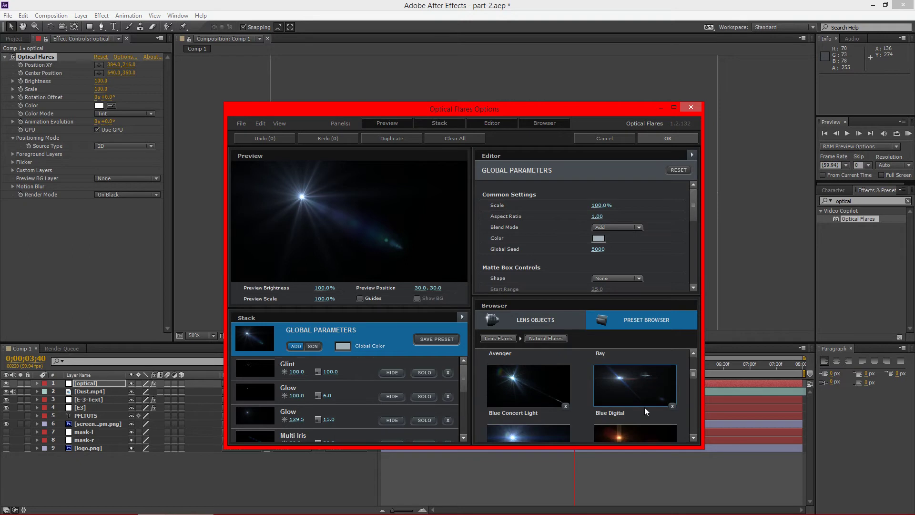
pyautogui.scroll(-6, 562, 402)
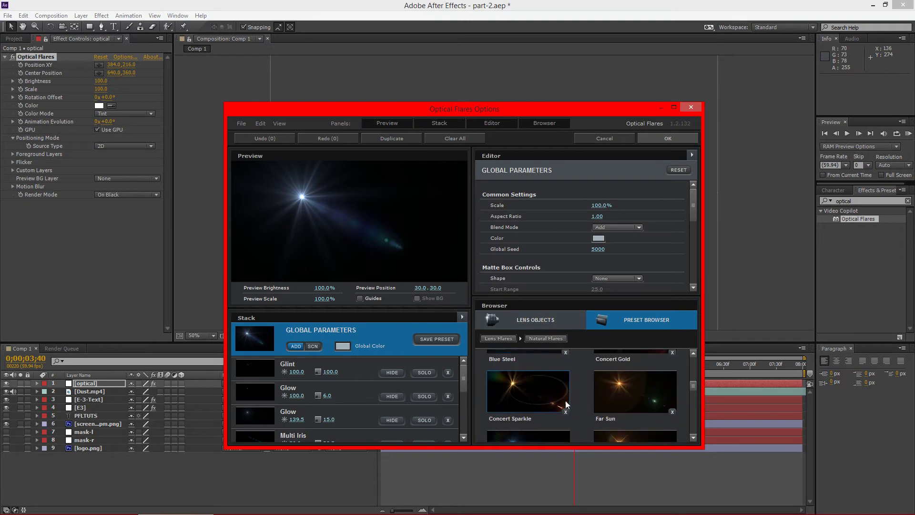
pyautogui.scroll(-5, 560, 403)
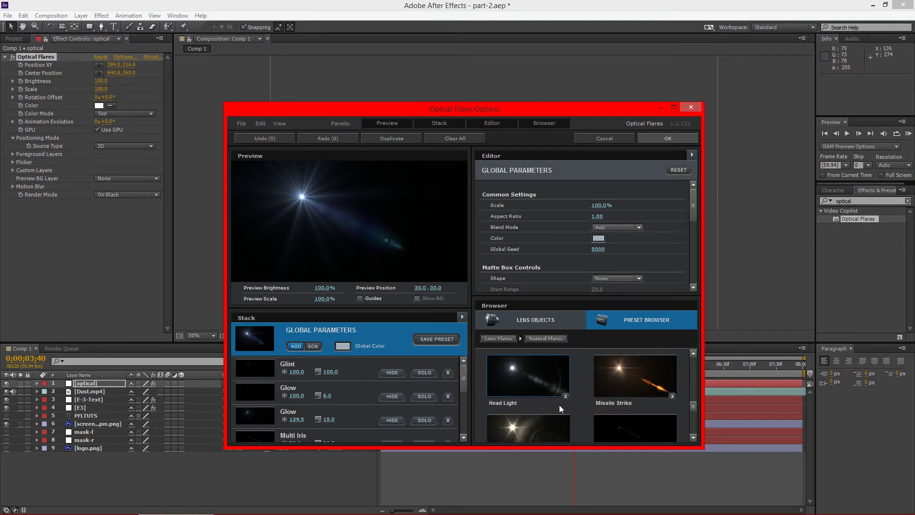
pyautogui.scroll(-5, 559, 405)
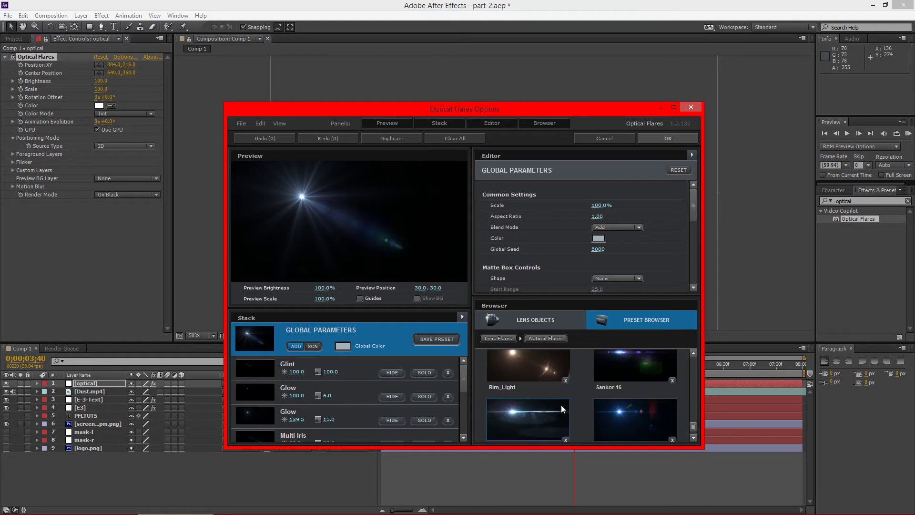
pyautogui.click(529, 404)
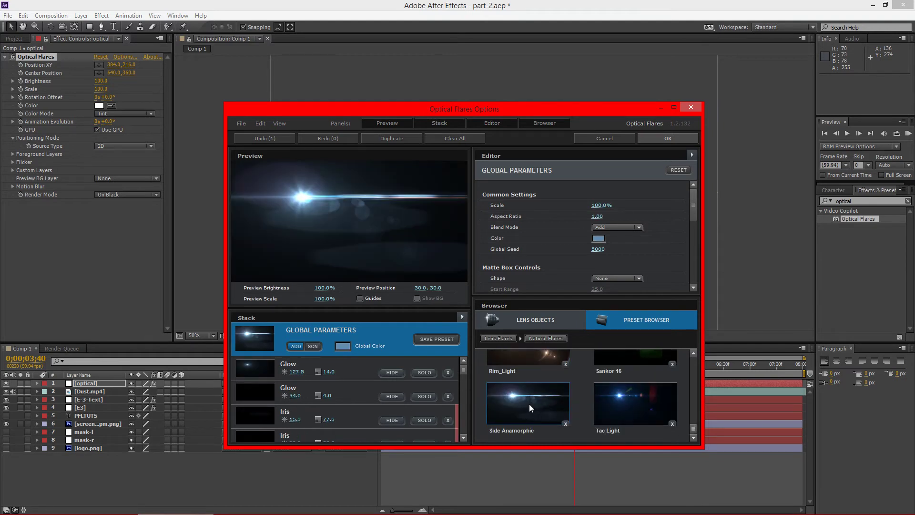
pyautogui.click(668, 138)
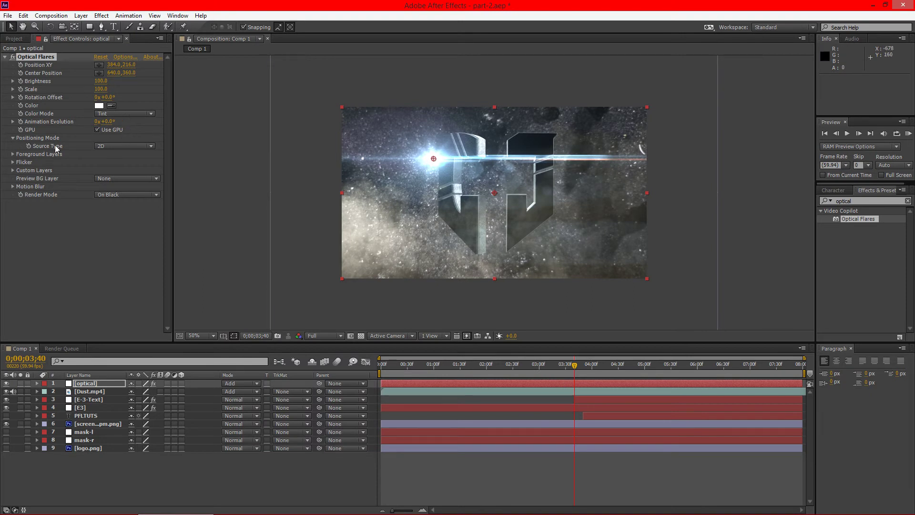
# Step: Set the Optical Flares Source Type to 3D and collapse the optical layer
pyautogui.click(149, 145)
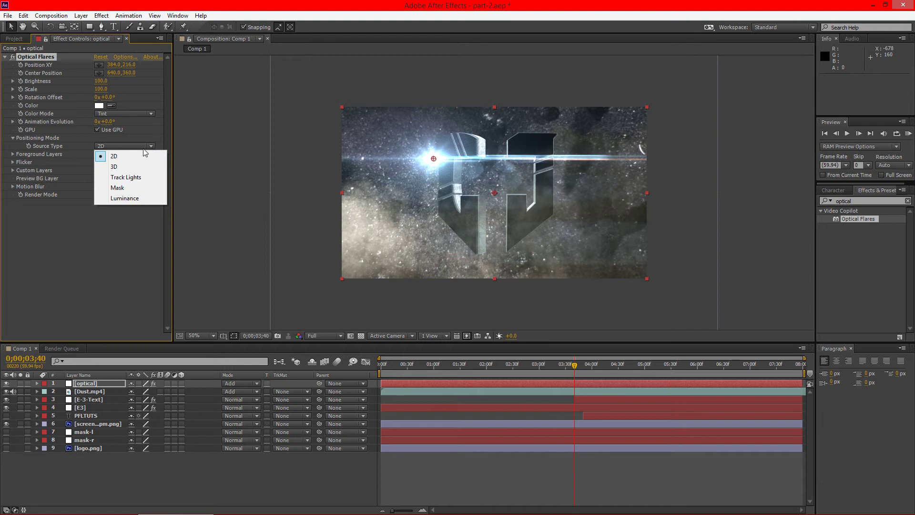
pyautogui.click(116, 166)
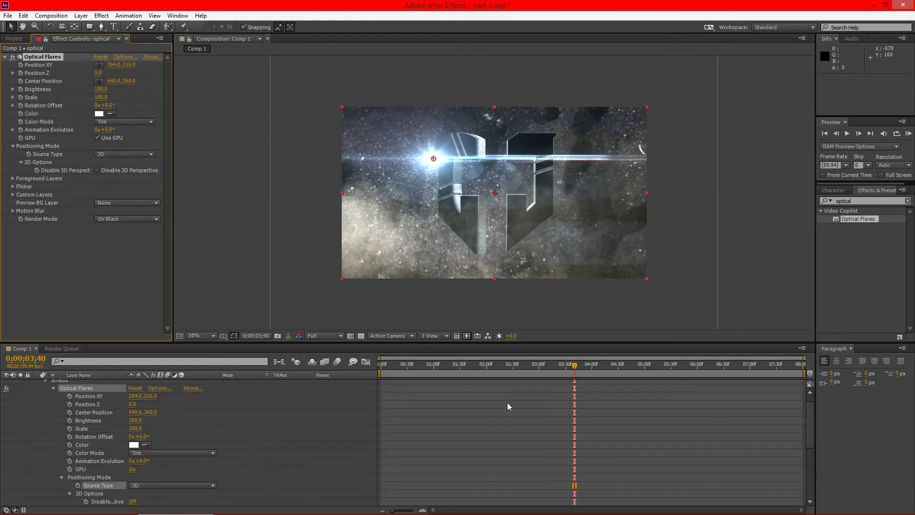
pyautogui.moveTo(576, 376)
pyautogui.mouseDown()
pyautogui.moveTo(566, 364)
pyautogui.moveTo(408, 364)
pyautogui.moveTo(572, 363)
pyautogui.mouseUp()
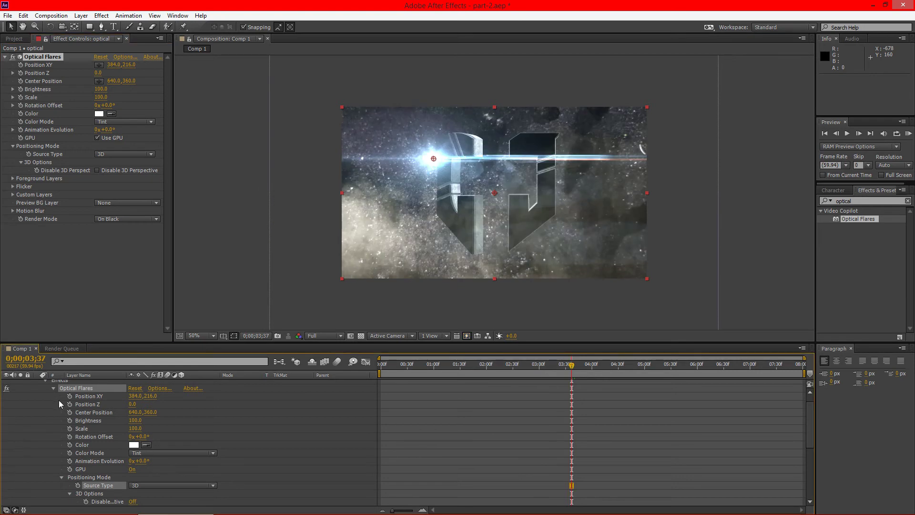
pyautogui.scroll(1, 59, 415)
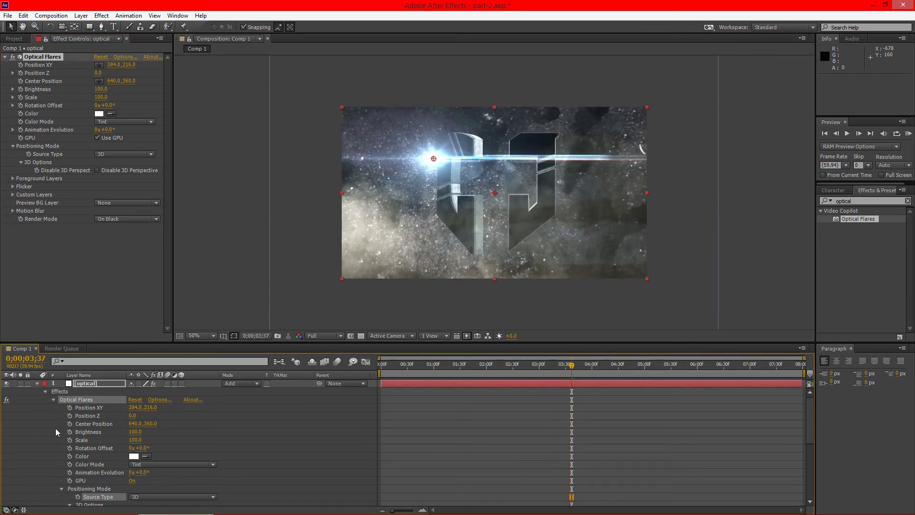
pyautogui.click(44, 391)
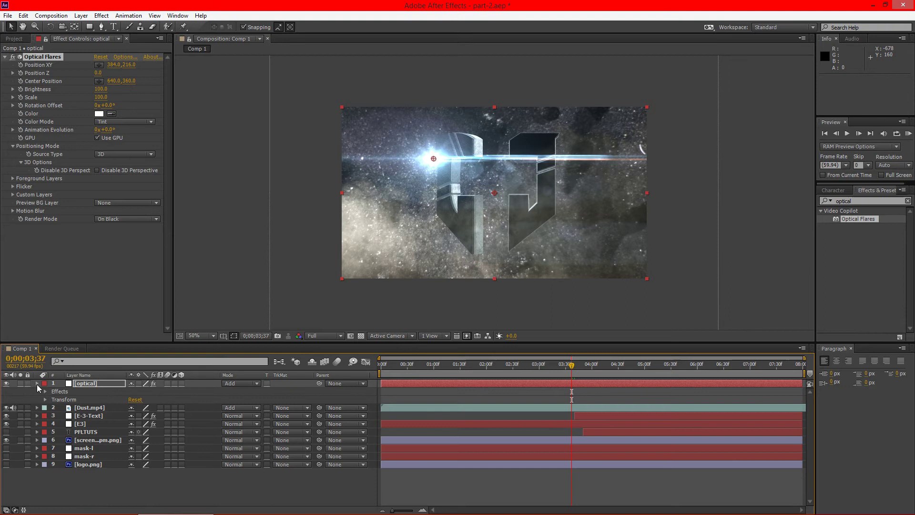
pyautogui.click(37, 384)
# Step: Add a new camera layer, Camera 1, with its default settings
pyautogui.click(93, 459)
pyautogui.rightClick(92, 470)
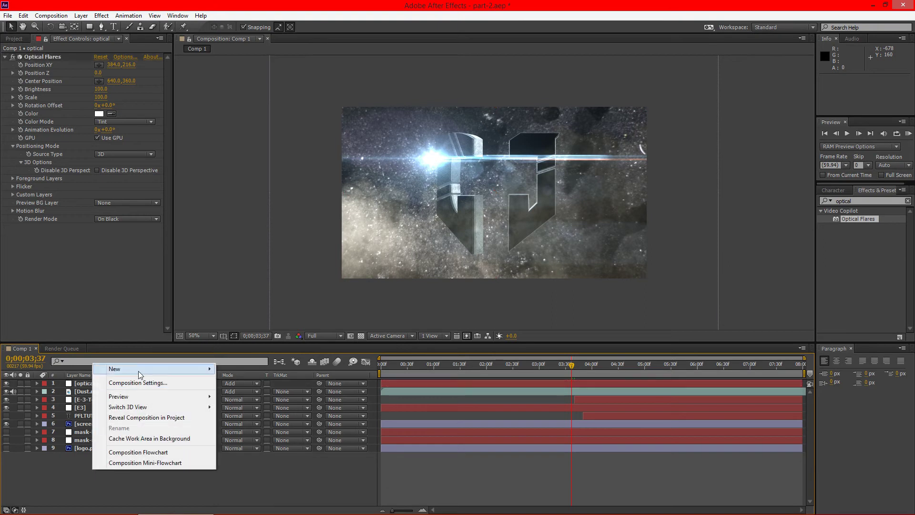
pyautogui.moveTo(140, 375)
pyautogui.click(250, 413)
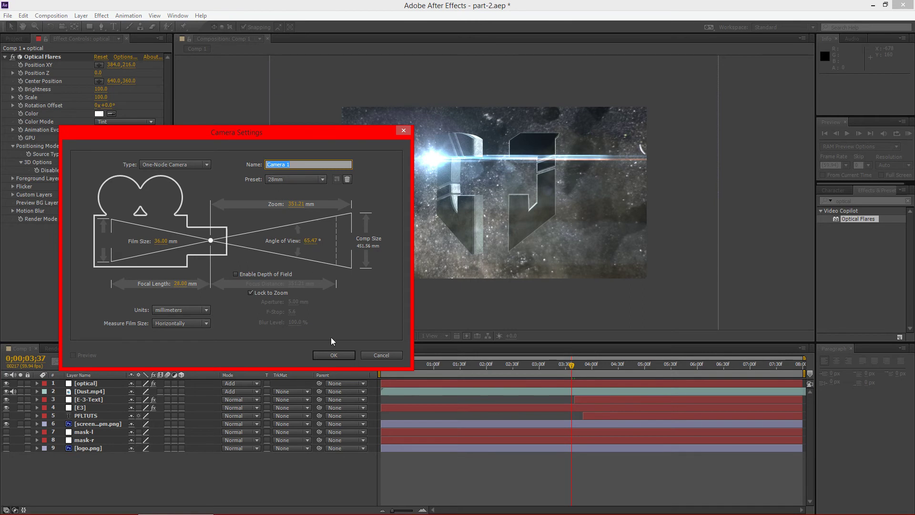
pyautogui.click(333, 355)
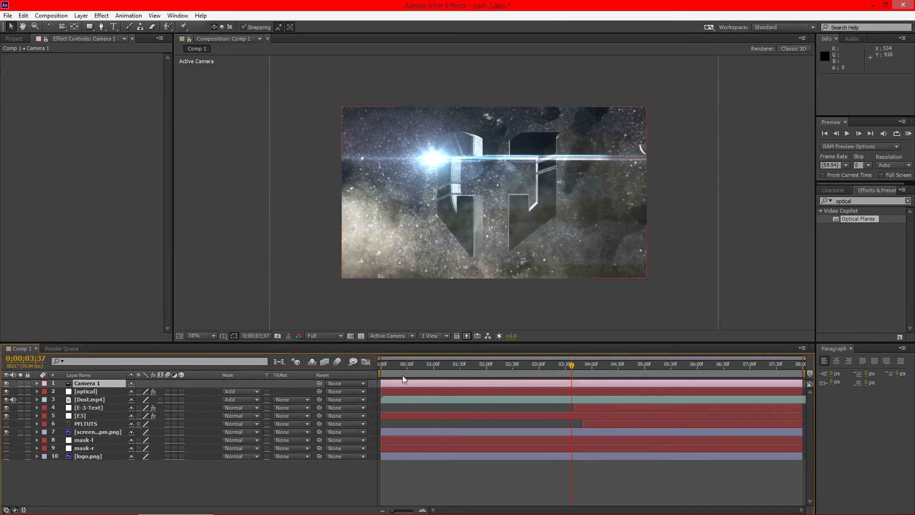
# Step: At the first frame, pick the camera depth-move tool and expand Camera 1's Transform and Camera Options
pyautogui.click(381, 365)
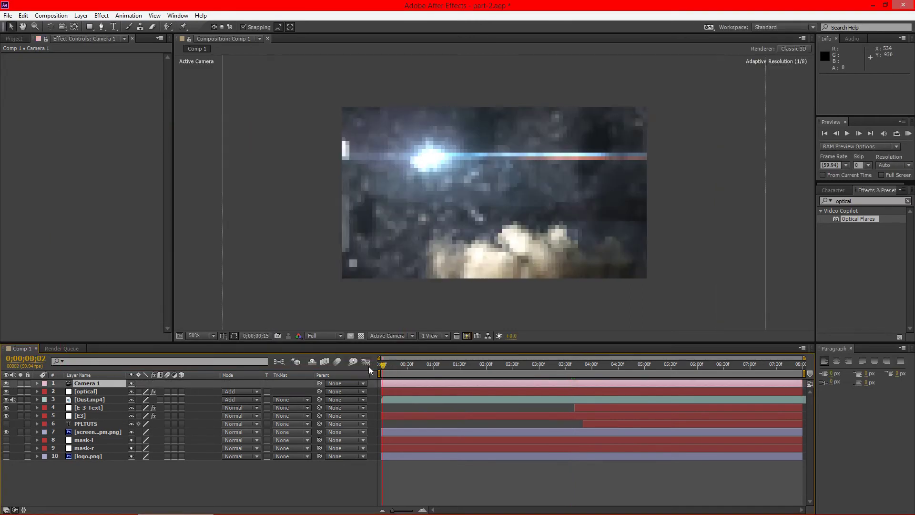
pyautogui.click(63, 28)
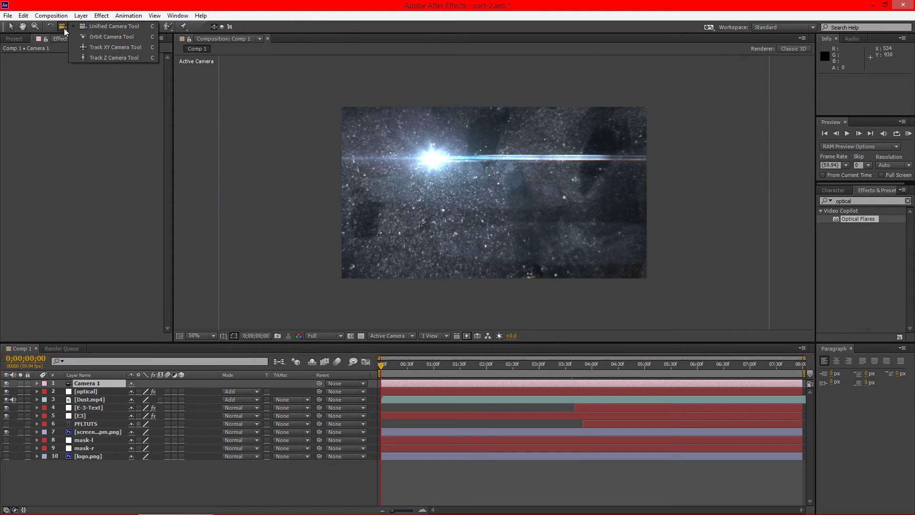
pyautogui.click(110, 57)
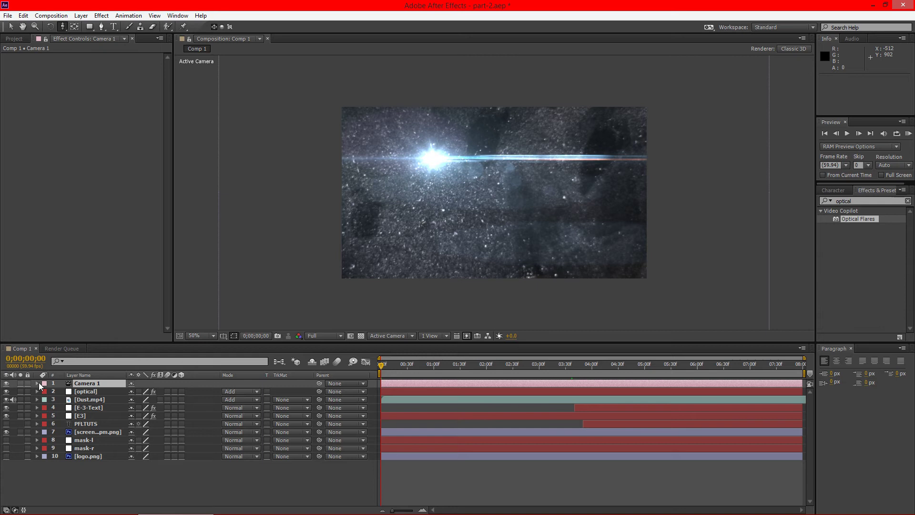
pyautogui.click(37, 383)
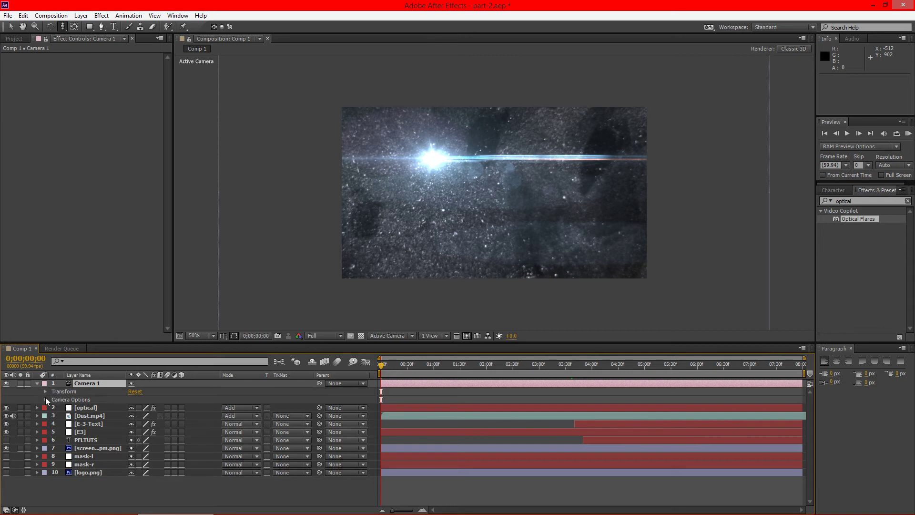
pyautogui.click(45, 399)
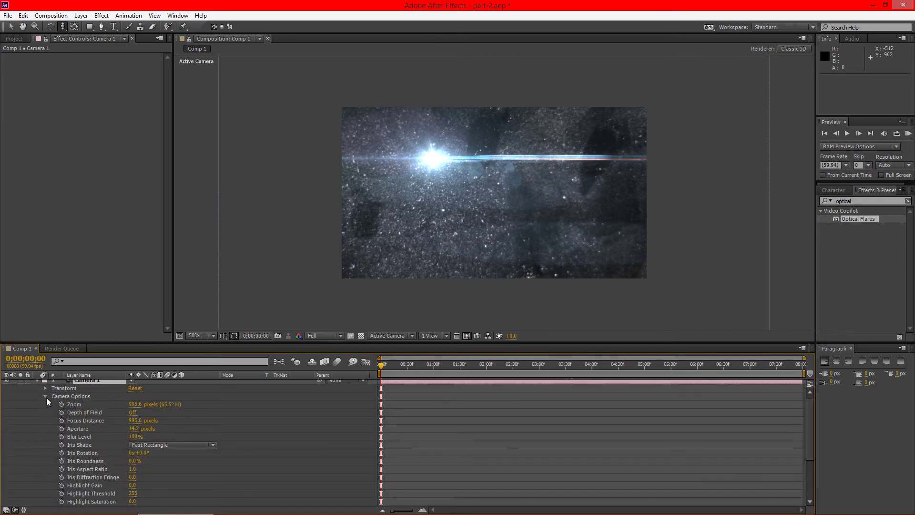
pyautogui.click(45, 388)
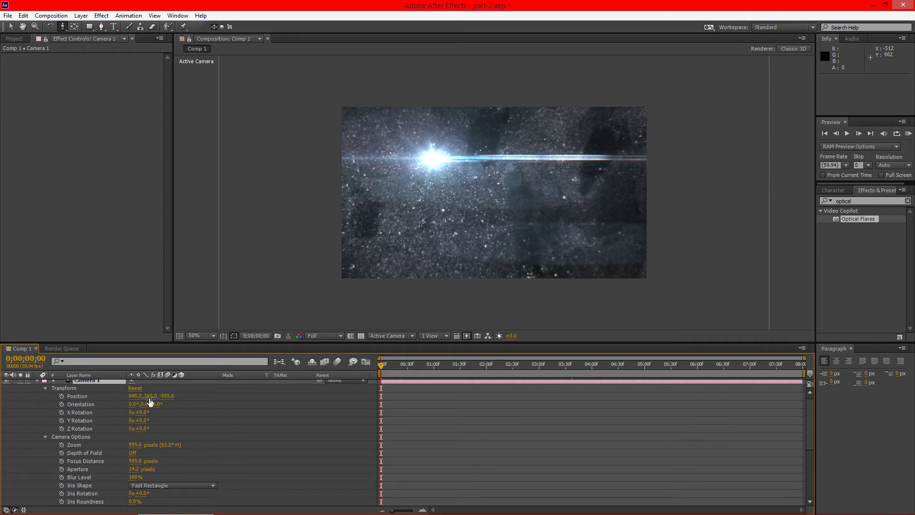
# Step: Turn on Camera 1's Position keyframing and return to the first frame
pyautogui.click(61, 395)
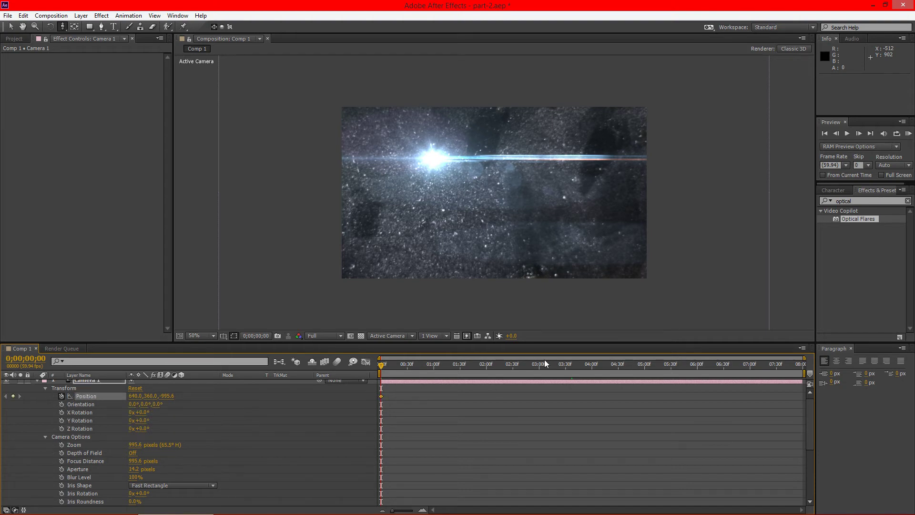
pyautogui.moveTo(508, 364); pyautogui.dragTo(595, 367)
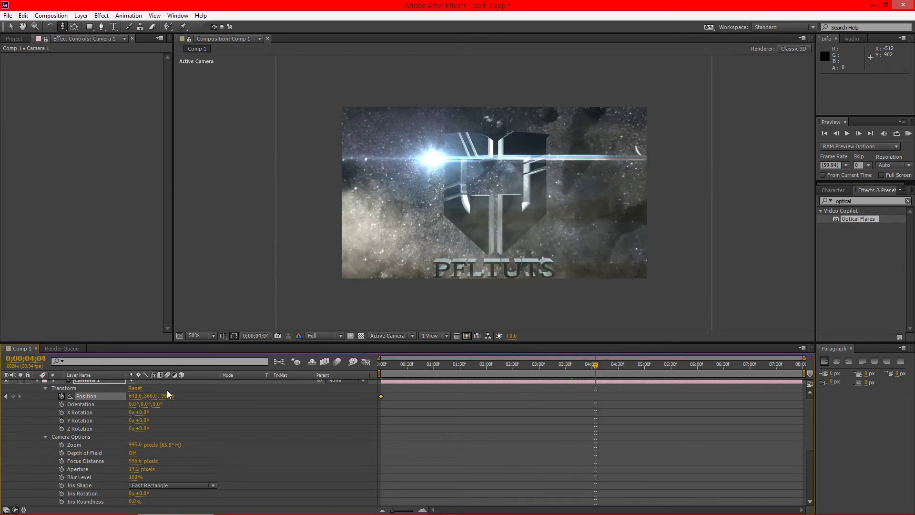
pyautogui.moveTo(135, 398); pyautogui.dragTo(187, 395)
pyautogui.hotkey('ctrl', 'z')
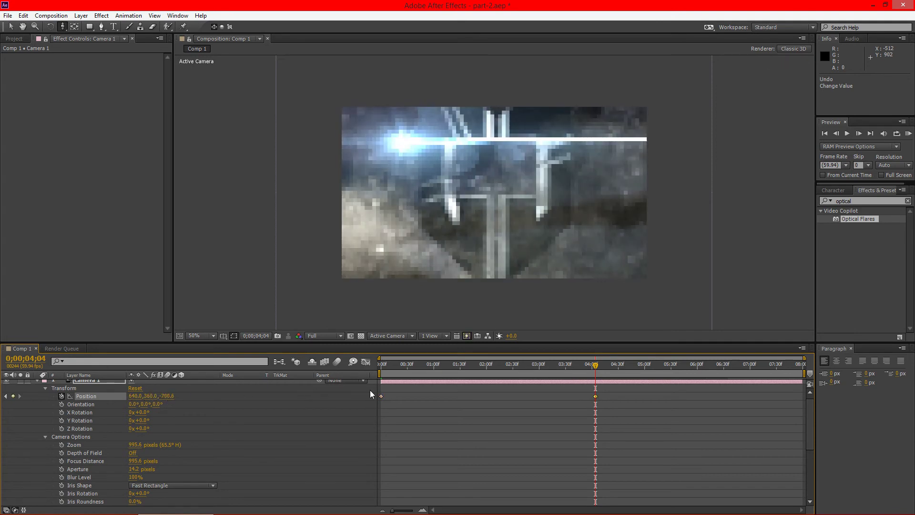
pyautogui.hotkey('ctrl', 'z')
pyautogui.moveTo(389, 366); pyautogui.dragTo(365, 367)
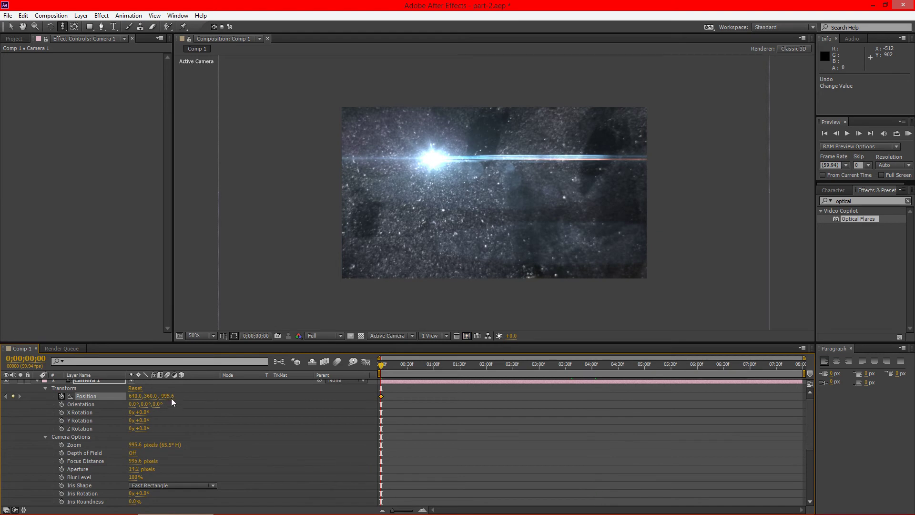
# Step: Key the camera close in at frame 0 and pulled back to Z -1015.6 at 0;00;05;16
pyautogui.moveTo(169, 399); pyautogui.dragTo(644, 393)
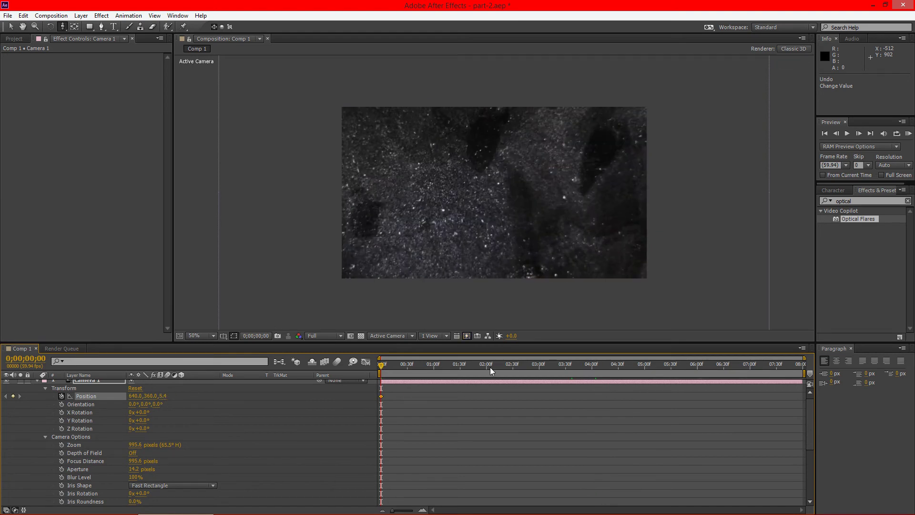
pyautogui.moveTo(489, 367); pyautogui.dragTo(658, 369)
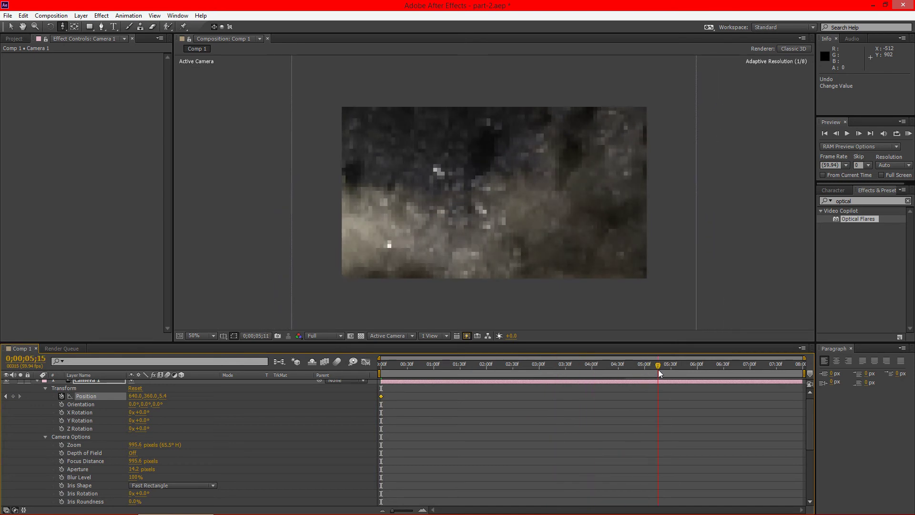
pyautogui.moveTo(164, 398); pyautogui.dragTo(71, 396)
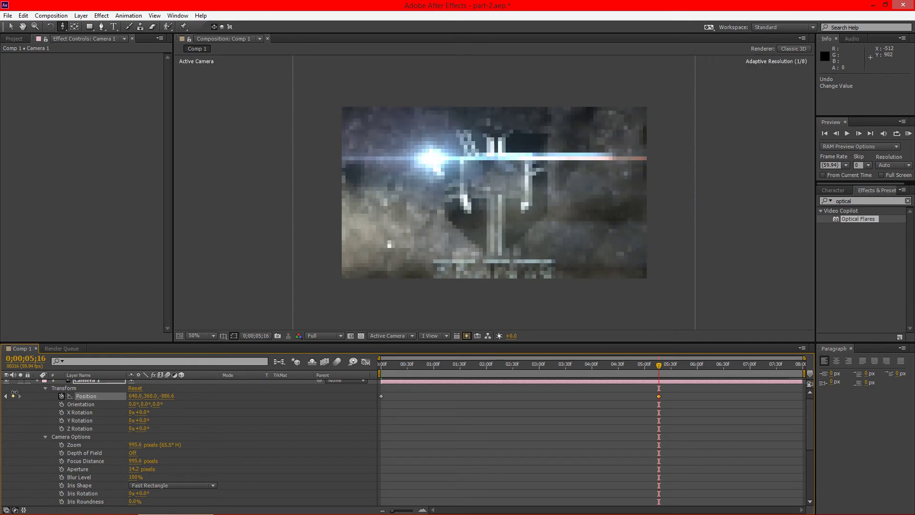
pyautogui.moveTo(4, 390); pyautogui.dragTo(6, 396)
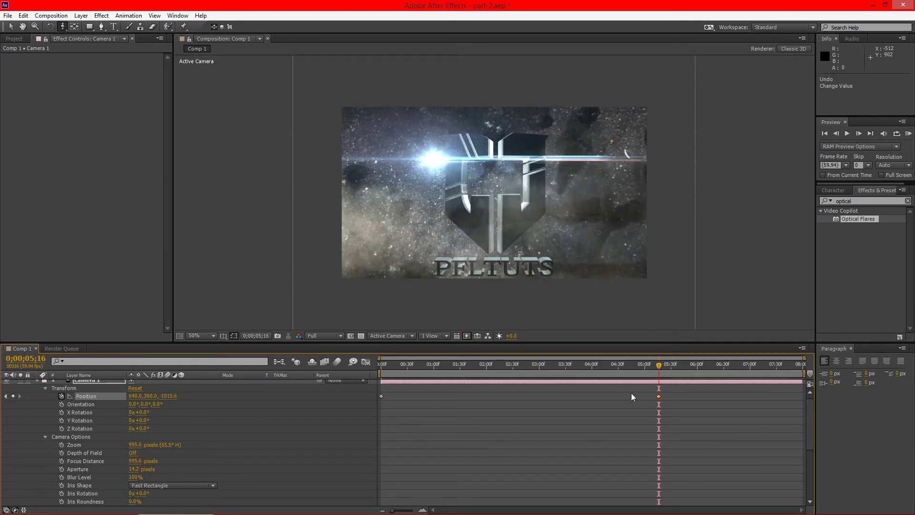
pyautogui.moveTo(656, 368)
pyautogui.mouseDown()
pyautogui.moveTo(396, 367)
pyautogui.moveTo(561, 367)
pyautogui.moveTo(658, 379)
pyautogui.mouseUp()
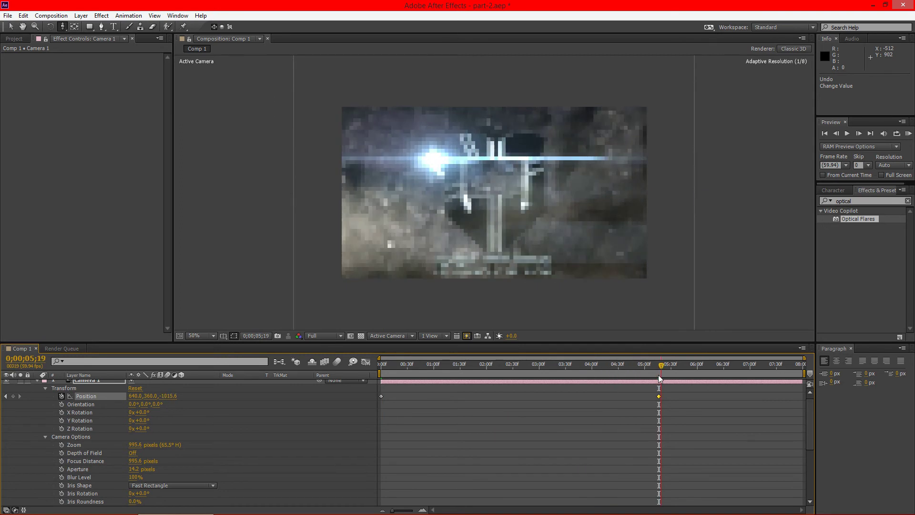
# Step: Select the optical layer and check the renderer in Composition Settings
pyautogui.click(36, 381)
pyautogui.click(93, 392)
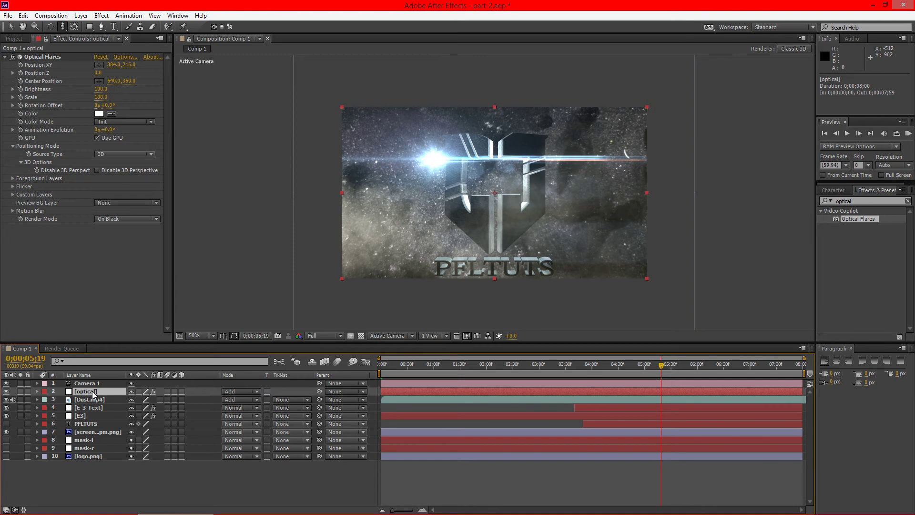
pyautogui.rightClick(260, 301)
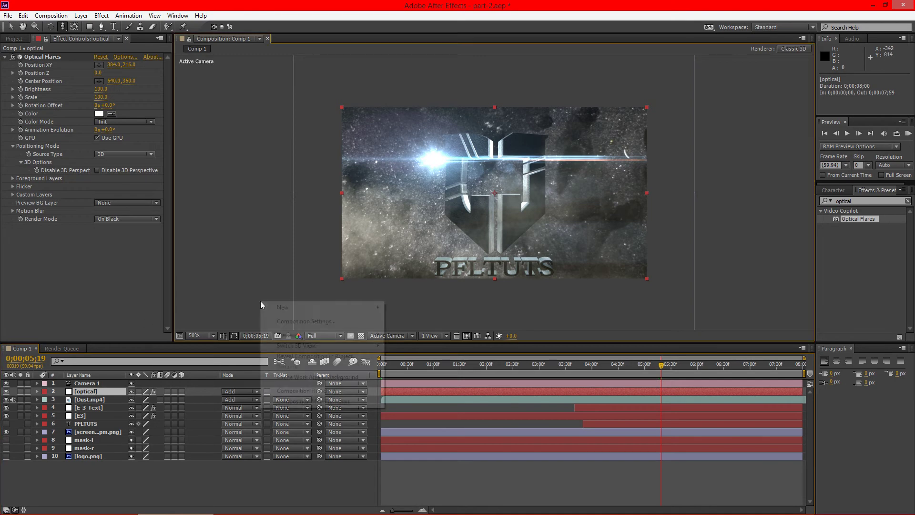
pyautogui.click(239, 320)
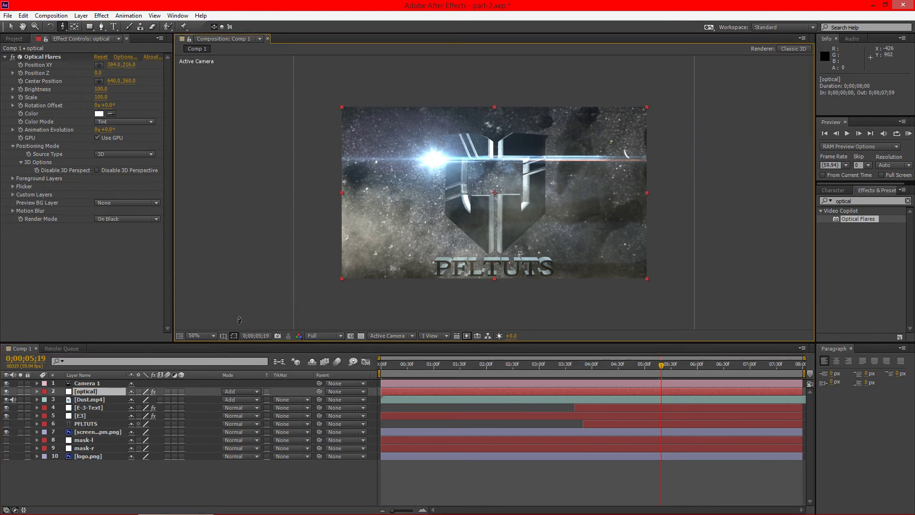
pyautogui.click(787, 50)
pyautogui.click(541, 355)
# Step: Change the viewer layout to 4 Views: Top, Active Camera, Front and Right
pyautogui.rightClick(783, 232)
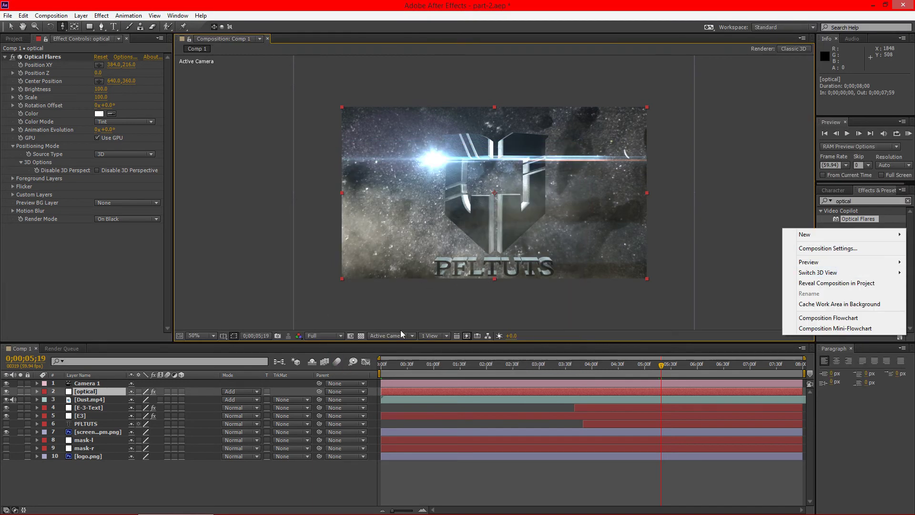
pyautogui.click(445, 337)
pyautogui.click(443, 379)
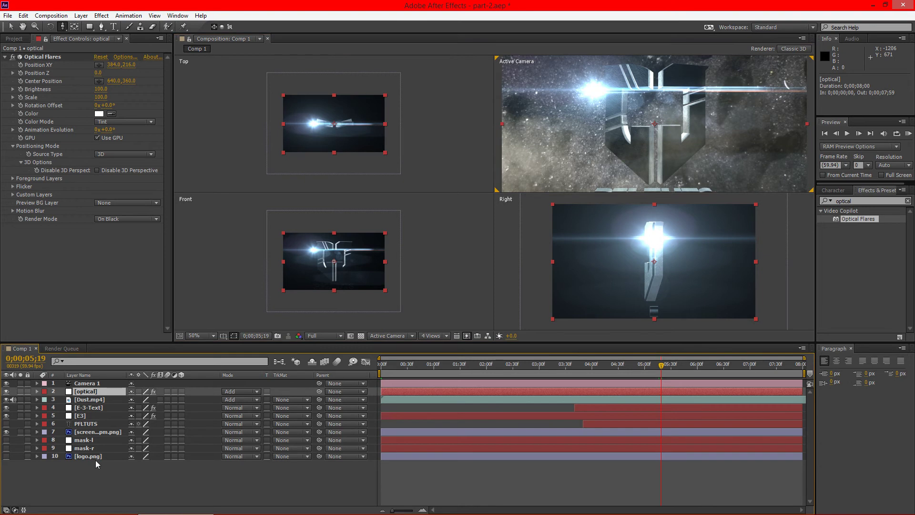
# Step: Add a Null Object and set a Position keyframe for it at 0;00;00;00
pyautogui.rightClick(95, 473)
pyautogui.moveTo(160, 371)
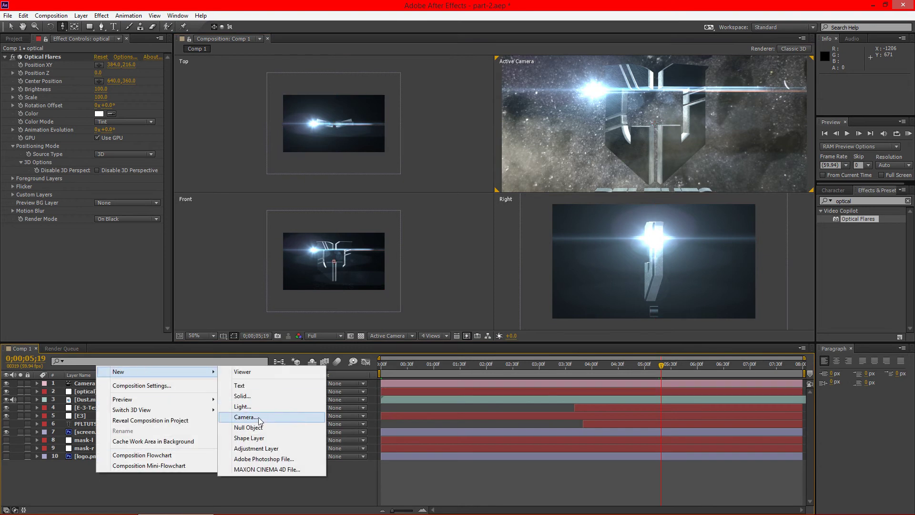
pyautogui.click(256, 431)
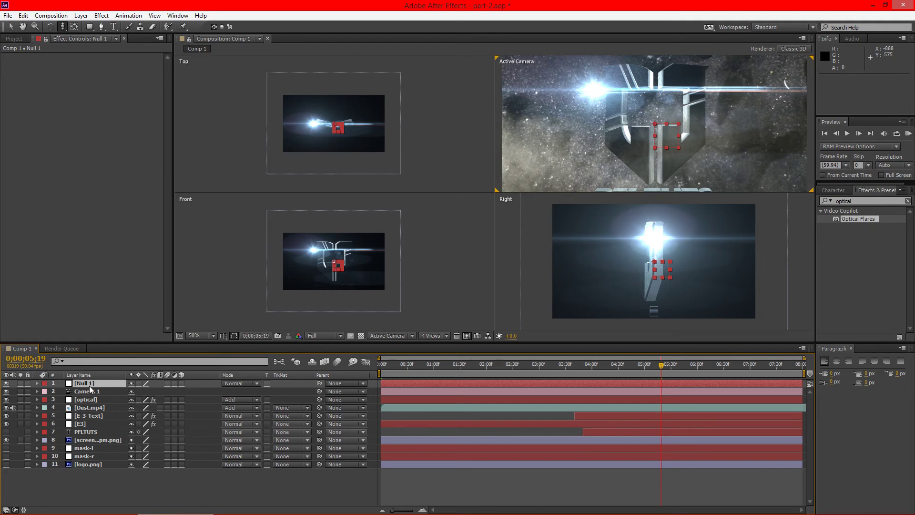
pyautogui.press('p')
pyautogui.press('Home')
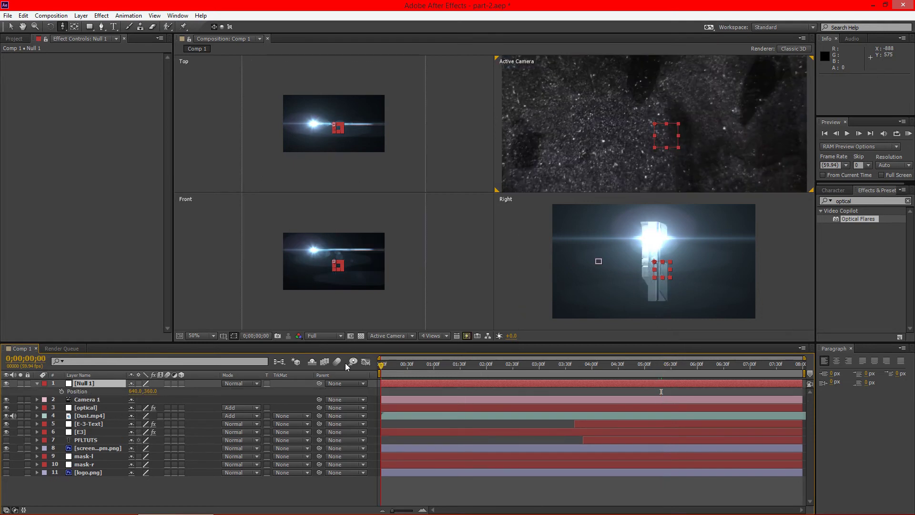
pyautogui.click(61, 390)
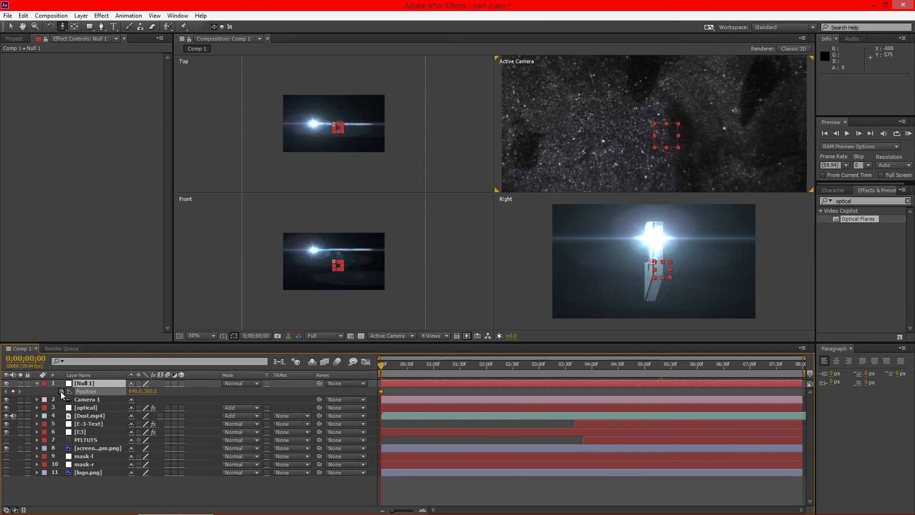
# Step: At 0;00;05;19, drag the null diagonally across the logo in the Top, Front and Right views
pyautogui.moveTo(639, 367); pyautogui.dragTo(661, 364)
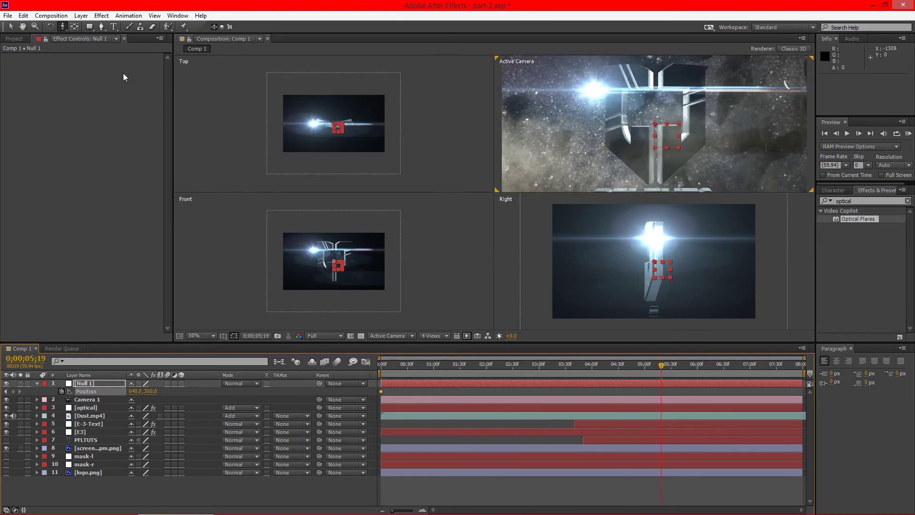
pyautogui.click(14, 27)
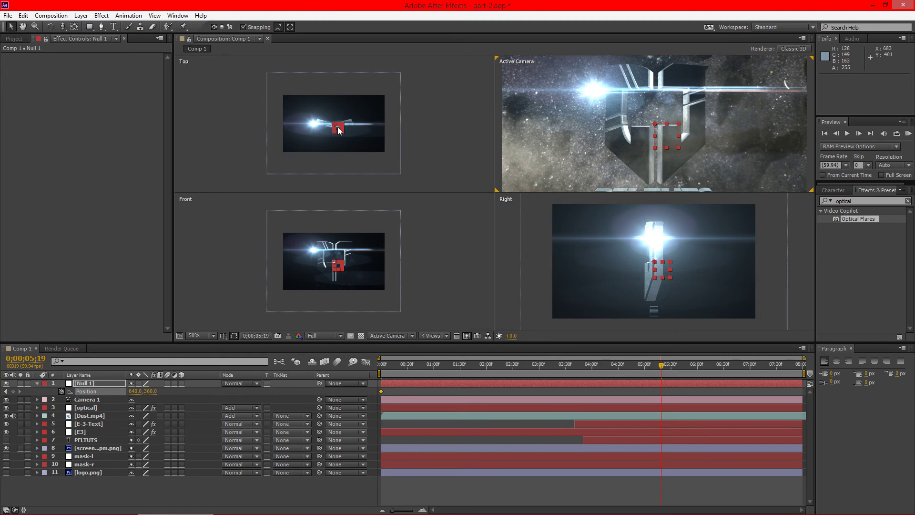
pyautogui.moveTo(338, 129); pyautogui.dragTo(278, 167)
pyautogui.moveTo(284, 303); pyautogui.dragTo(271, 281)
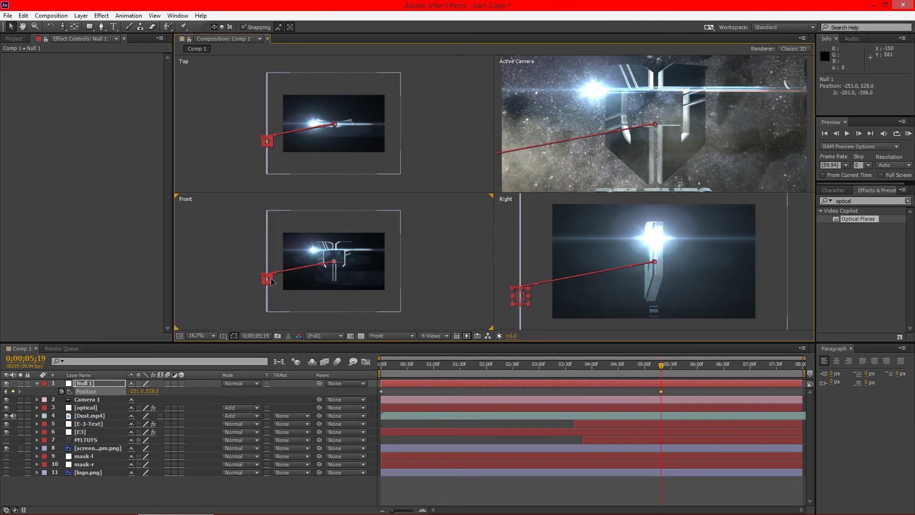
pyautogui.moveTo(521, 295); pyautogui.dragTo(522, 293)
pyautogui.moveTo(654, 261); pyautogui.dragTo(761, 193)
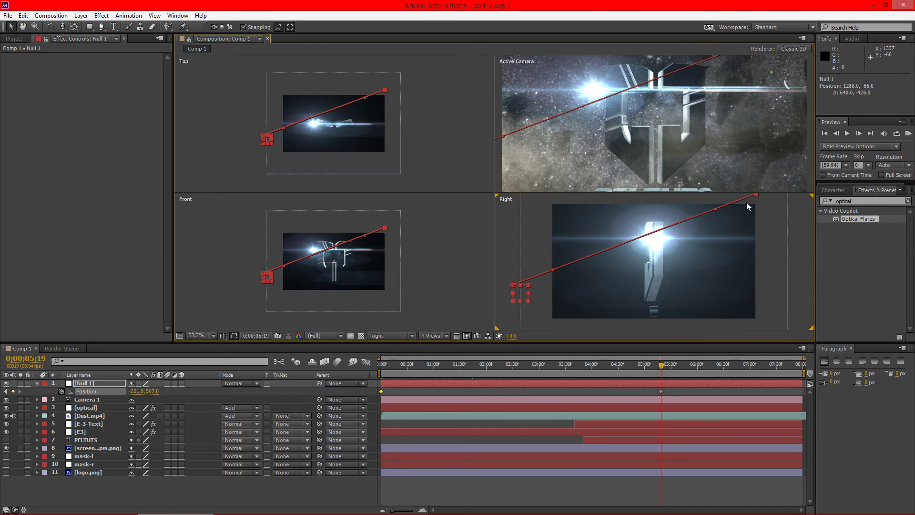
# Step: Set the Optical Flares Source Type to Track Lights
pyautogui.click(86, 406)
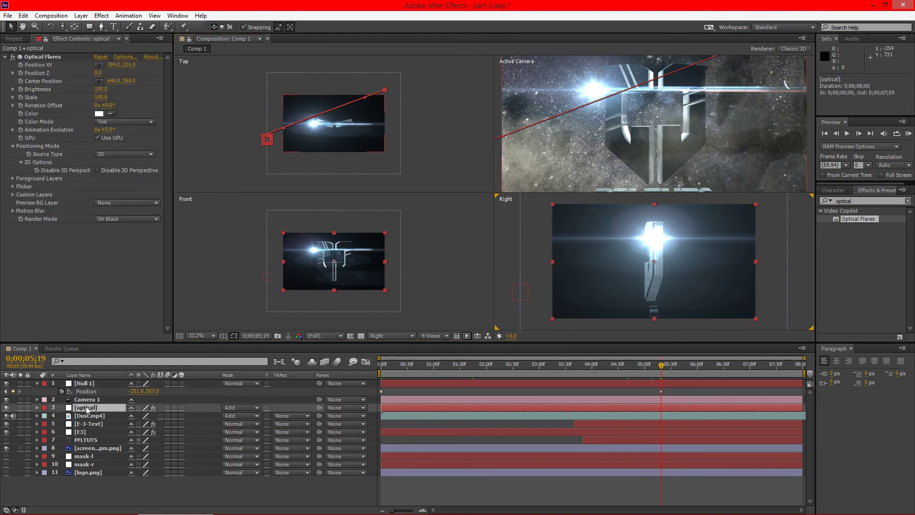
pyautogui.click(155, 153)
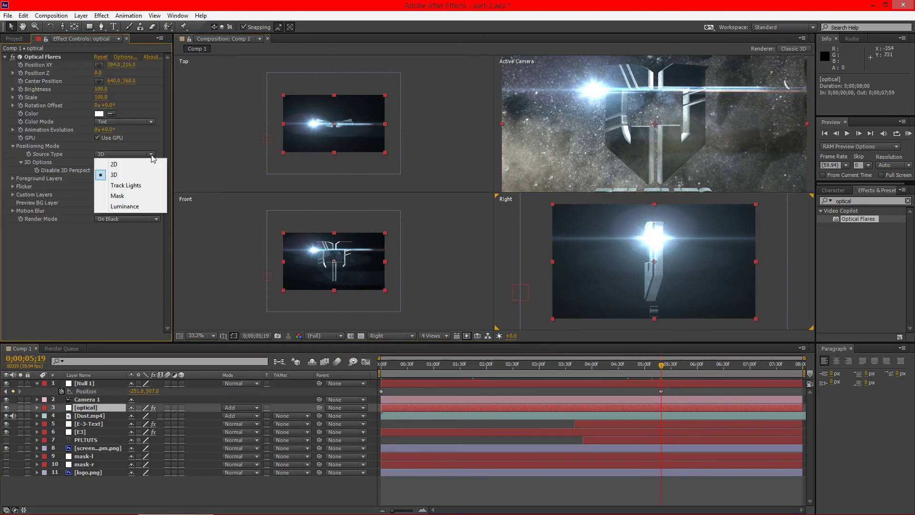
pyautogui.click(126, 186)
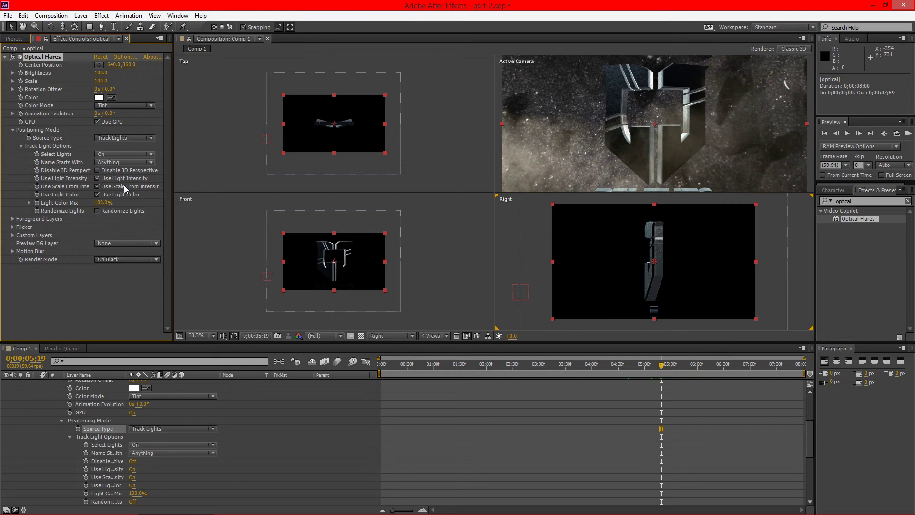
pyautogui.scroll(5, 134, 396)
# Step: Delete the Null 1 layer
pyautogui.rightClick(84, 384)
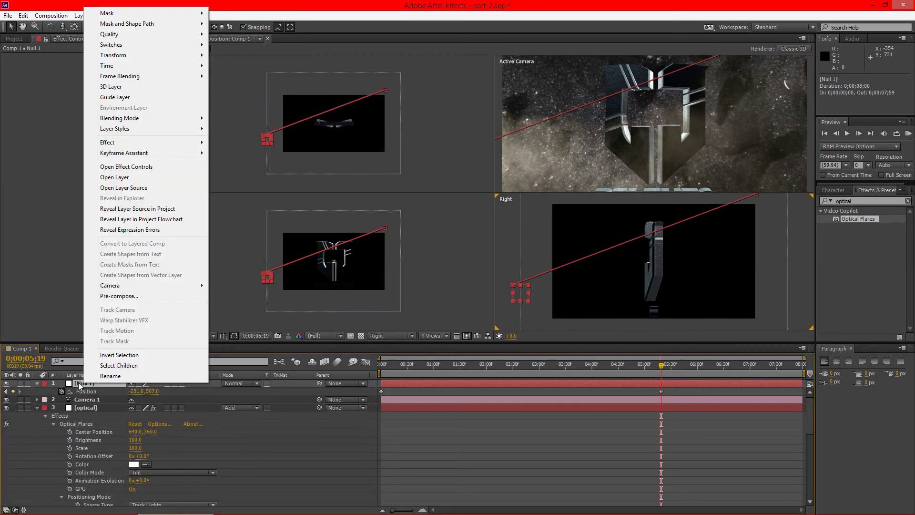
pyautogui.press('Escape')
pyautogui.press('Delete')
pyautogui.click(36, 391)
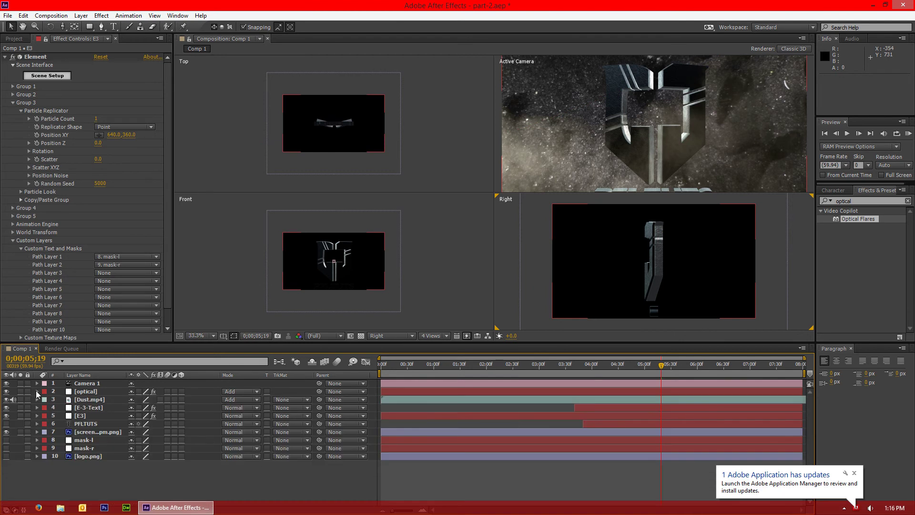
# Step: Start a new light layer and open the Light Settings' light type list
pyautogui.rightClick(104, 482)
pyautogui.moveTo(145, 382)
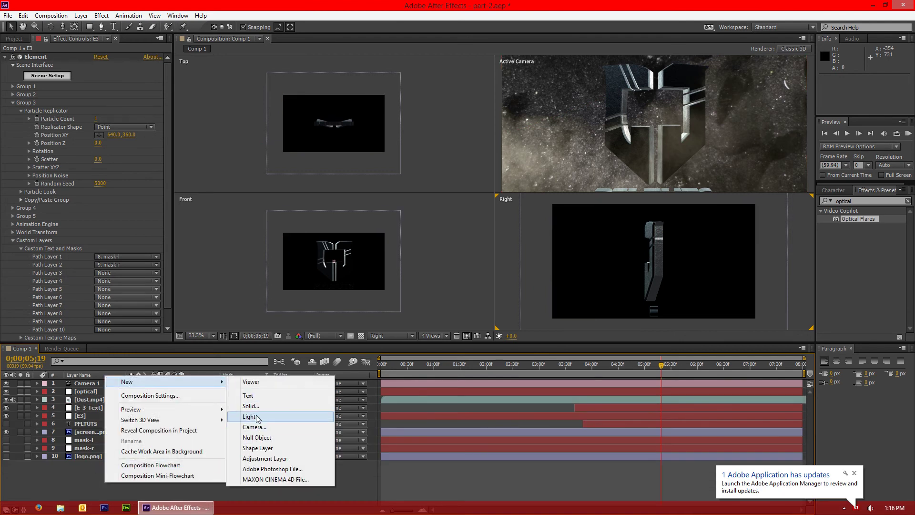
pyautogui.click(257, 416)
pyautogui.click(221, 156)
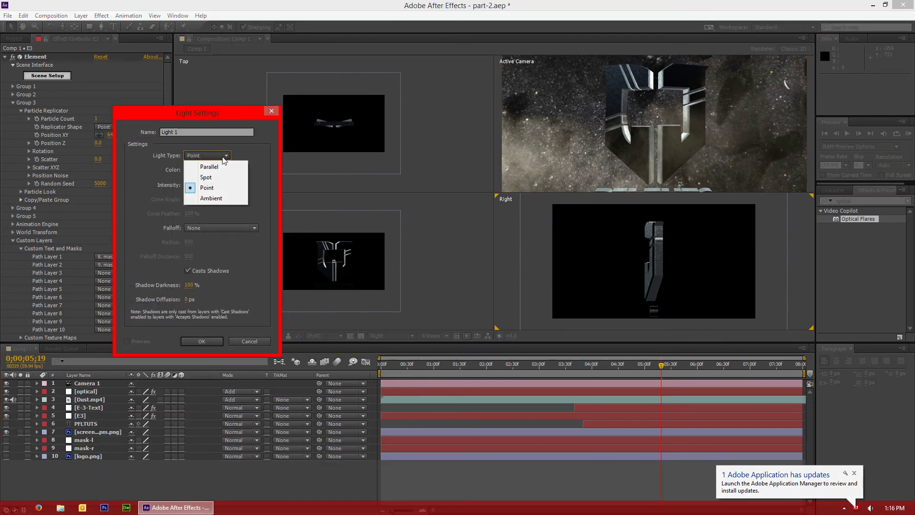
# Step: Create point light Light 1 and drag it to 993.3, 75.7, 614.6, above and behind the logo
pyautogui.click(207, 187)
pyautogui.click(199, 342)
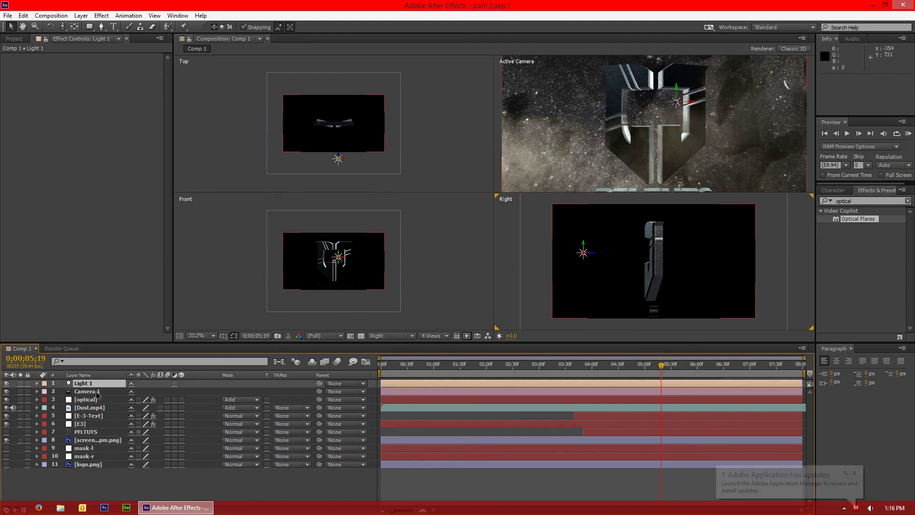
pyautogui.press('p')
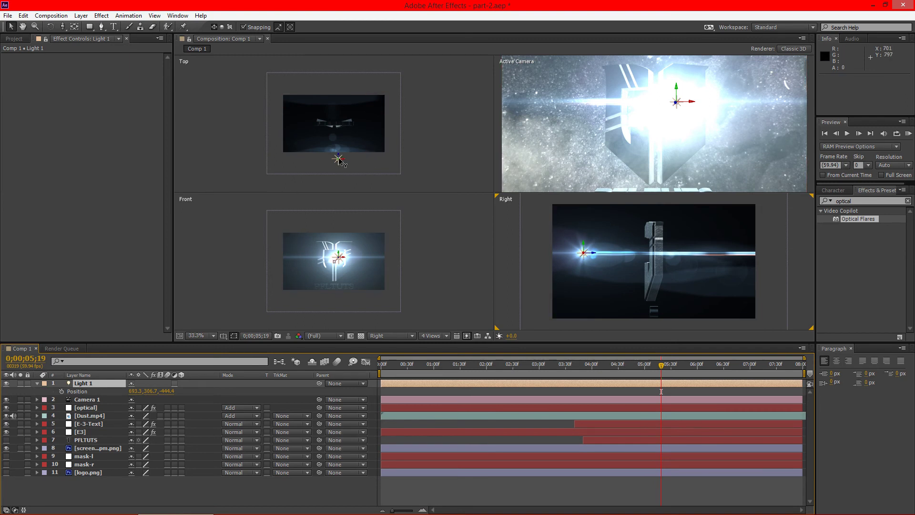
pyautogui.moveTo(339, 161)
pyautogui.mouseDown()
pyautogui.moveTo(308, 120)
pyautogui.moveTo(334, 155)
pyautogui.mouseUp()
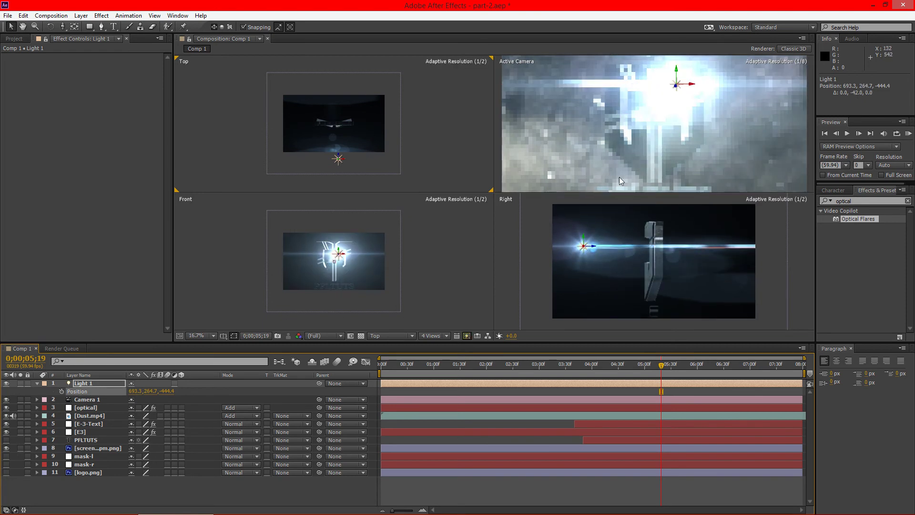
pyautogui.moveTo(595, 246); pyautogui.dragTo(761, 219)
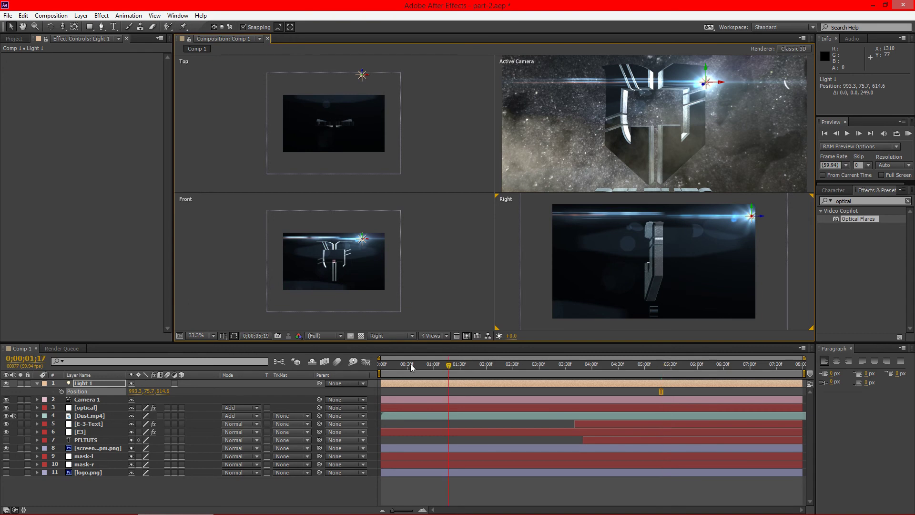
# Step: Keyframe Light 1 at frame 0, then move it to -470.7, 315.7, -327.4 at 0;00;05;21
pyautogui.moveTo(411, 366); pyautogui.dragTo(340, 364)
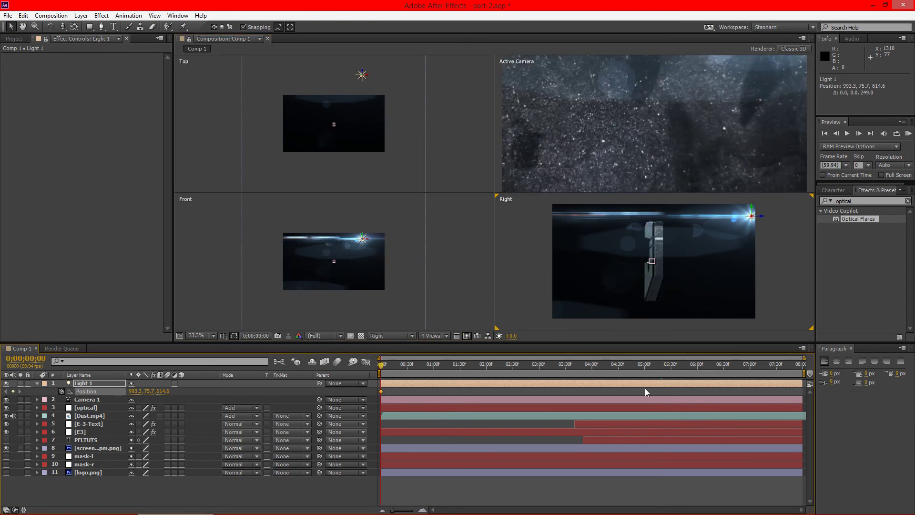
pyautogui.moveTo(619, 364); pyautogui.dragTo(663, 363)
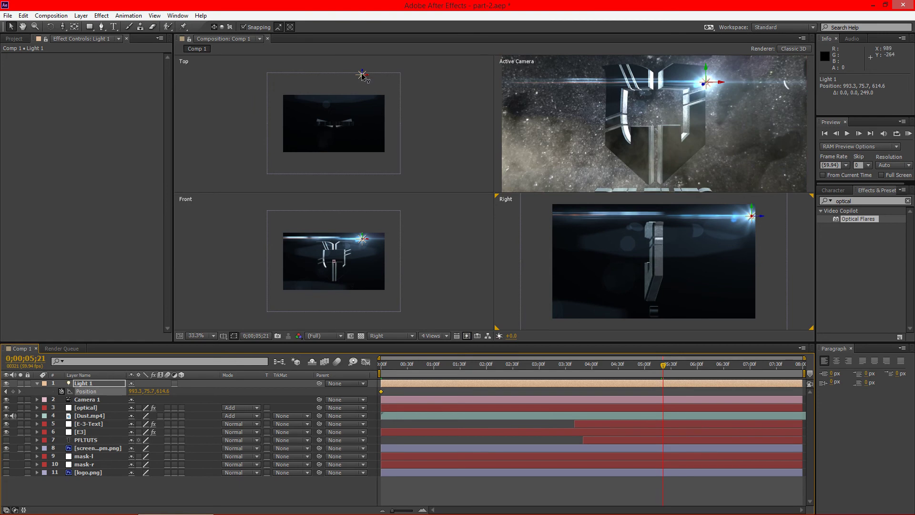
pyautogui.moveTo(351, 93)
pyautogui.mouseDown()
pyautogui.moveTo(353, 155)
pyautogui.moveTo(358, 91)
pyautogui.mouseUp()
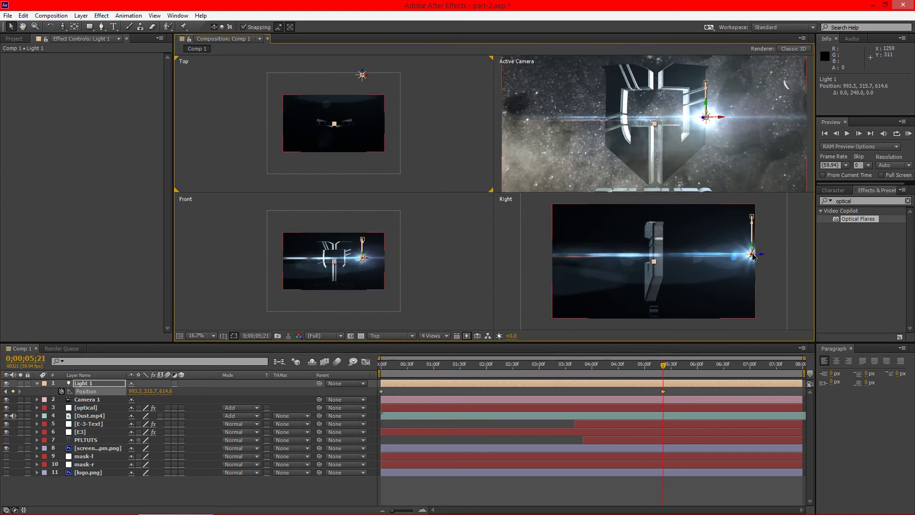
pyautogui.moveTo(752, 256); pyautogui.dragTo(545, 280)
pyautogui.moveTo(762, 258); pyautogui.dragTo(599, 256)
# Step: Push Light 1's end position lower and back to -470.7, 483.7, -582.4
pyautogui.click(600, 256)
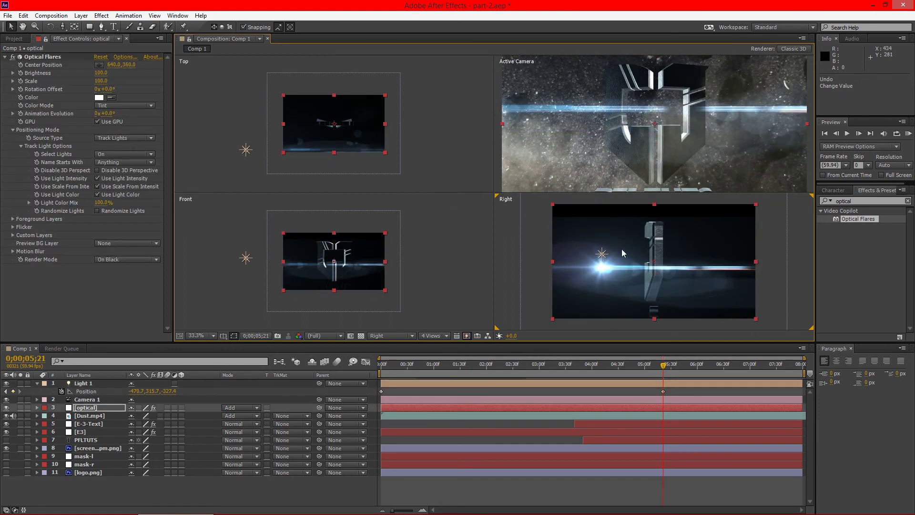
pyautogui.click(601, 257)
pyautogui.moveTo(601, 257); pyautogui.dragTo(556, 272)
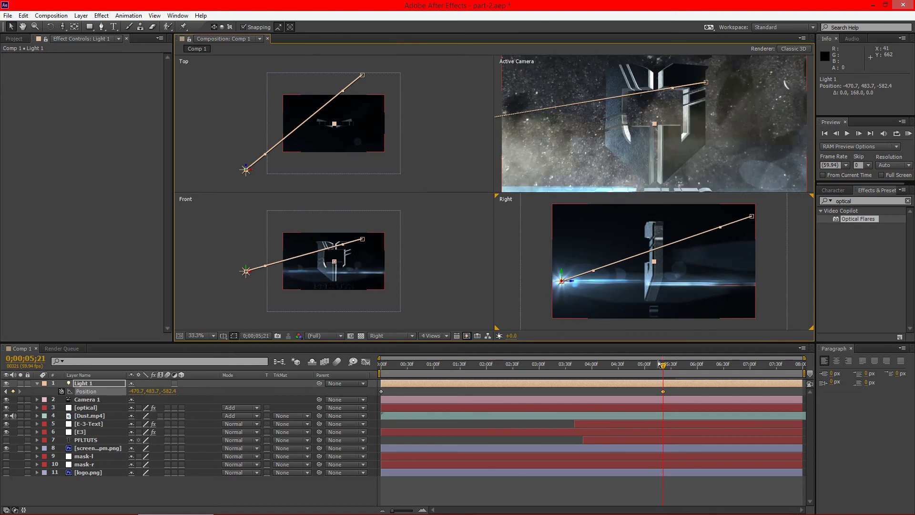
# Step: Scrub the timeline to preview the flare's sweep, then collapse Light 1's Position property
pyautogui.moveTo(663, 370); pyautogui.dragTo(369, 358)
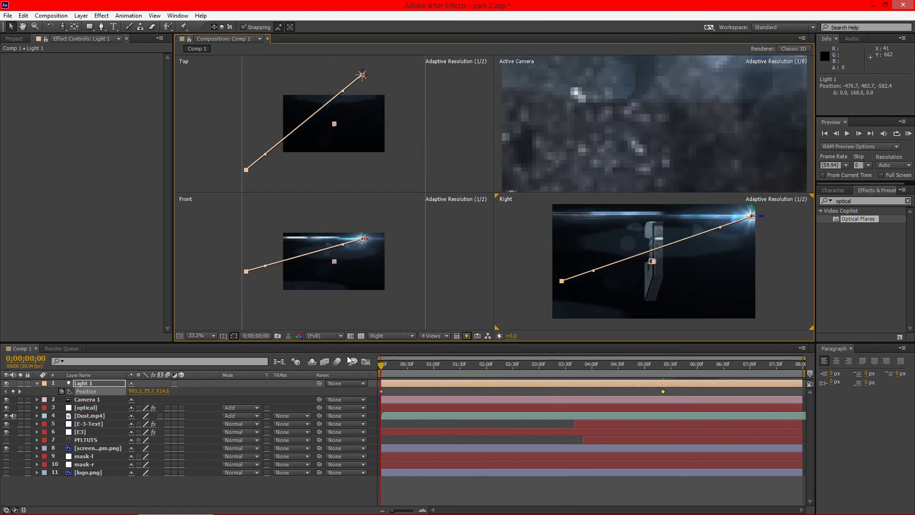
pyautogui.moveTo(429, 364); pyautogui.dragTo(594, 366)
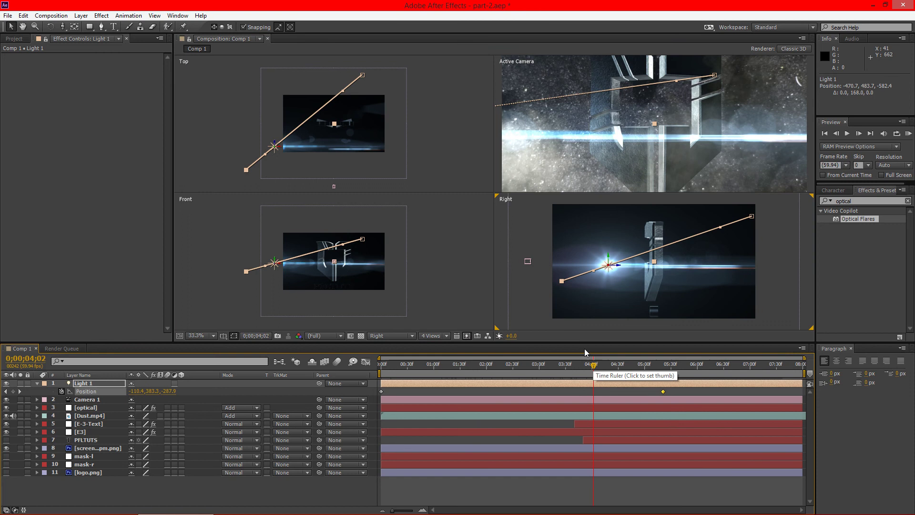
pyautogui.click(37, 384)
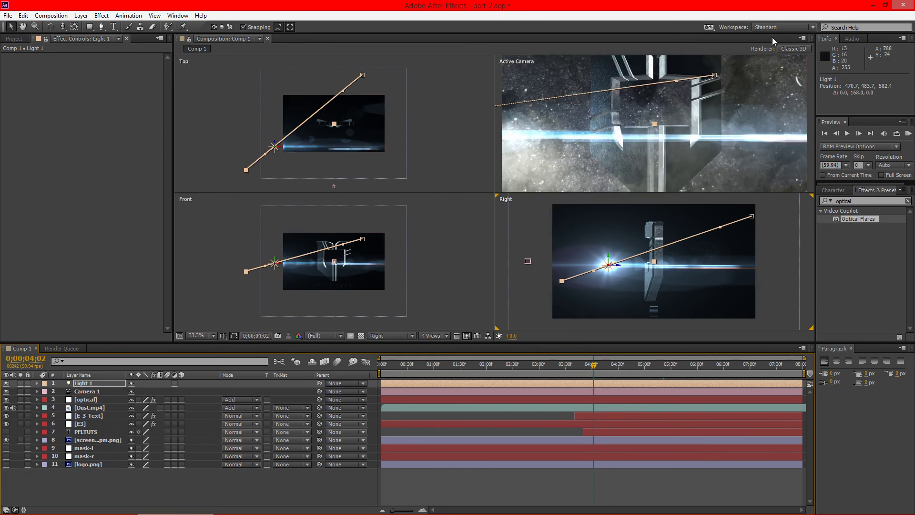
# Step: Switch the viewer to 1 View, deselect Light 1 and move the playhead to 0;00;05;28
pyautogui.click(447, 336)
pyautogui.click(446, 348)
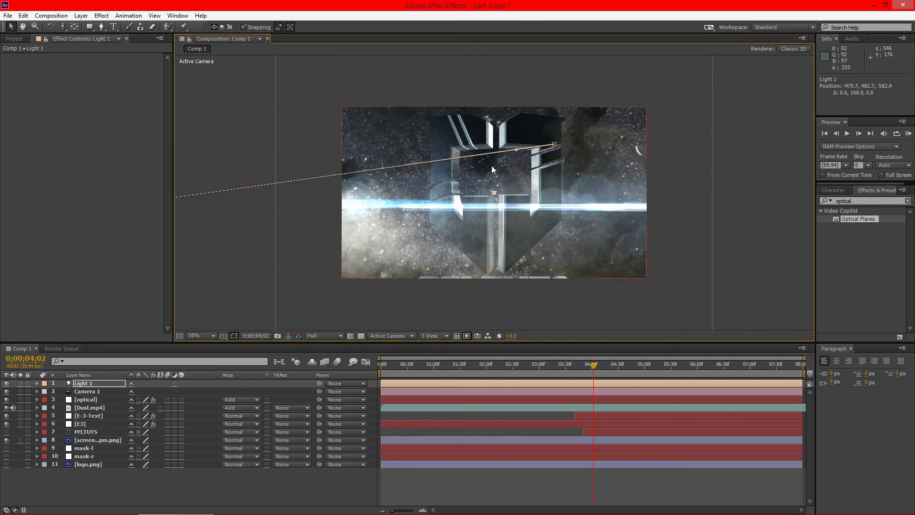
pyautogui.moveTo(633, 365); pyautogui.dragTo(643, 366)
pyautogui.click(273, 162)
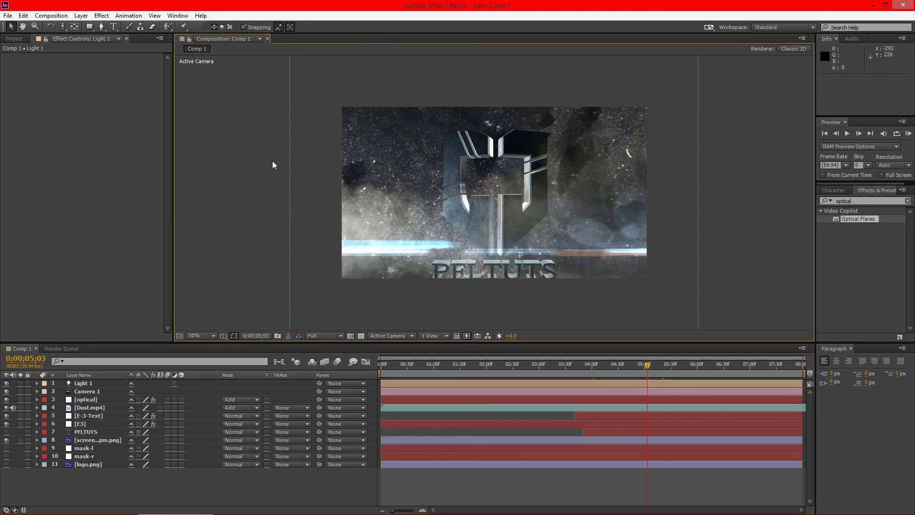
pyautogui.click(667, 368)
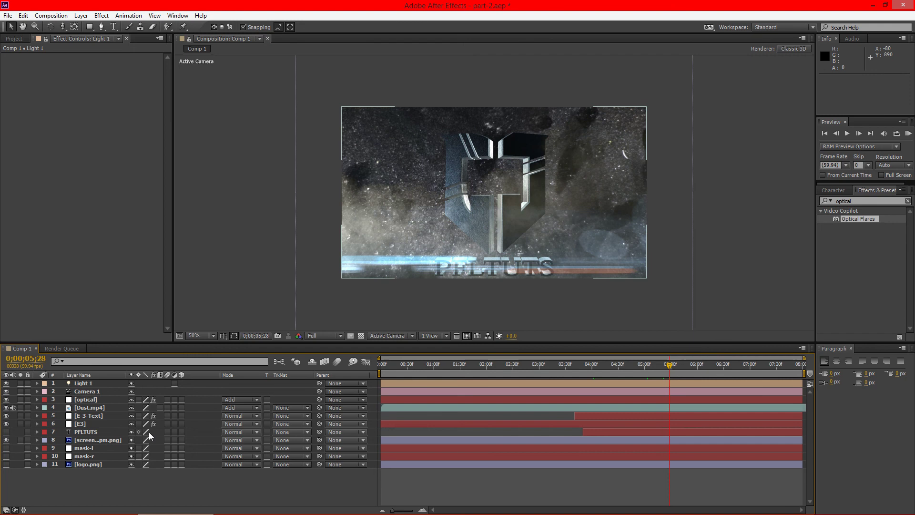
# Step: Add a new Adjustment Layer 1 at the top of the layer stack
pyautogui.rightClick(129, 477)
pyautogui.moveTo(185, 376)
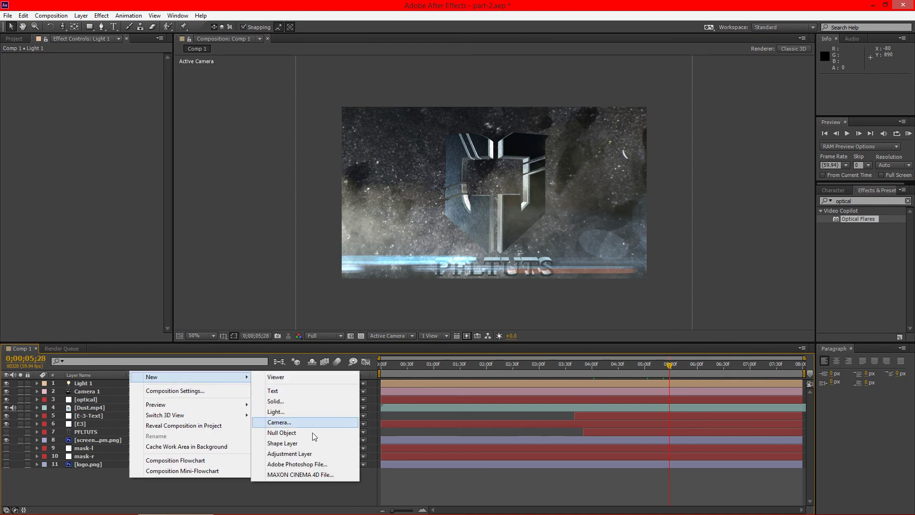
pyautogui.click(290, 454)
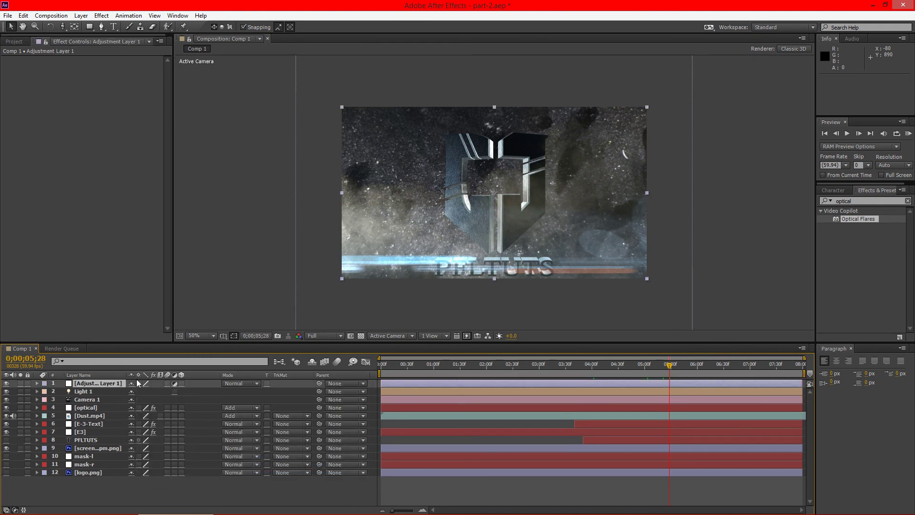
pyautogui.rightClick(97, 386)
pyautogui.moveTo(173, 142)
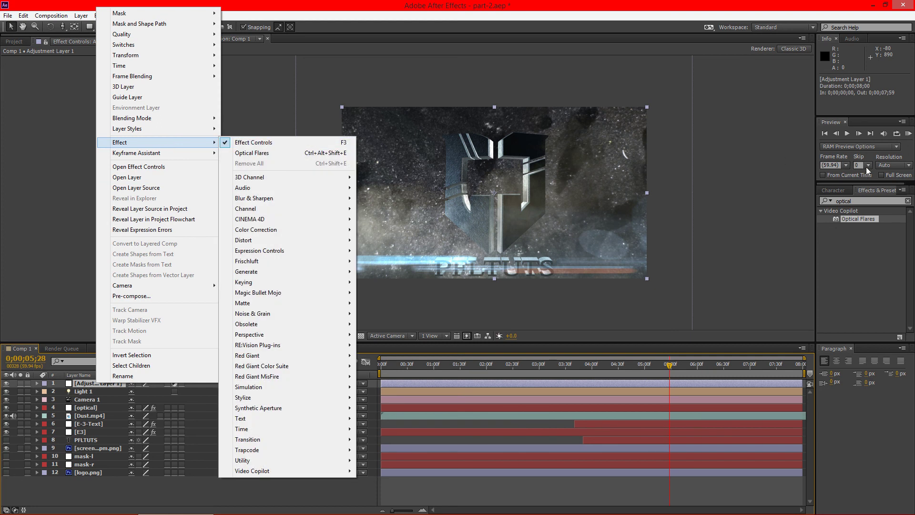
pyautogui.click(863, 198)
# Step: Apply Looks to the adjustment layer and audition the CC12, CC1, CC9 and CC3 presets
pyautogui.write('looks')
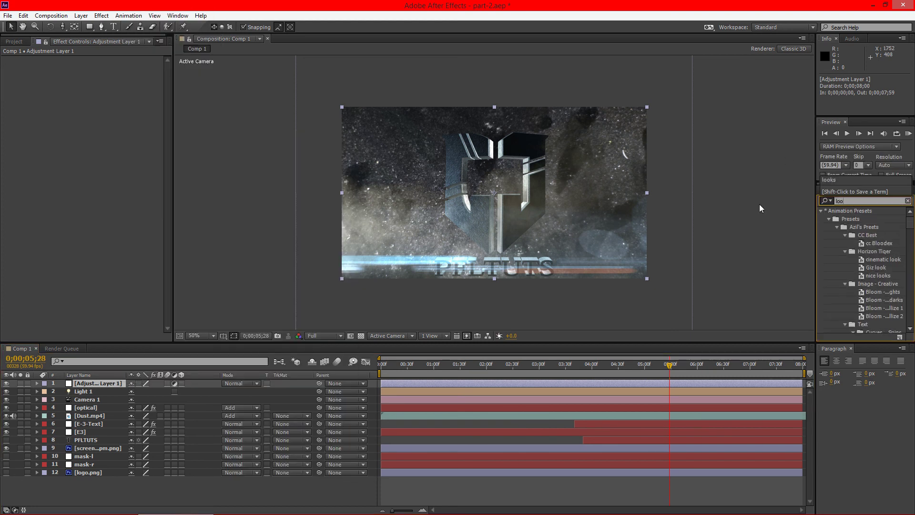
pyautogui.moveTo(851, 258); pyautogui.dragTo(113, 383)
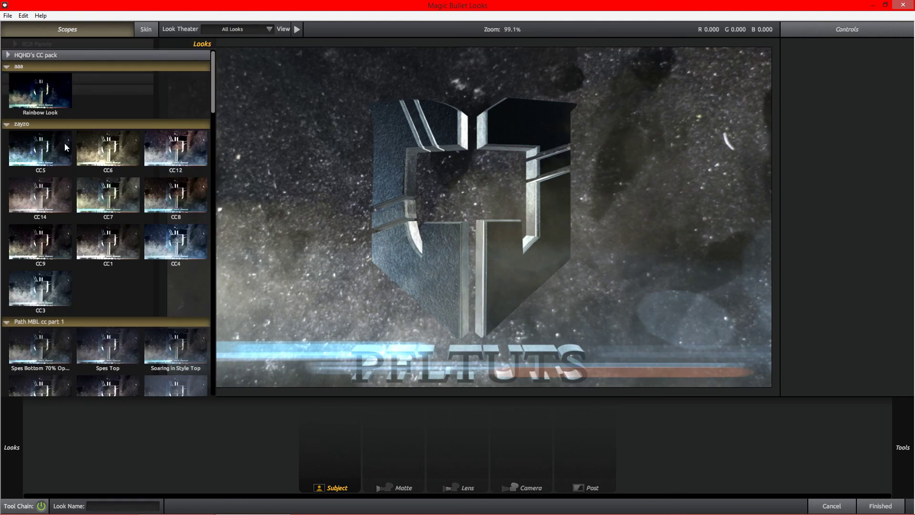
pyautogui.click(183, 152)
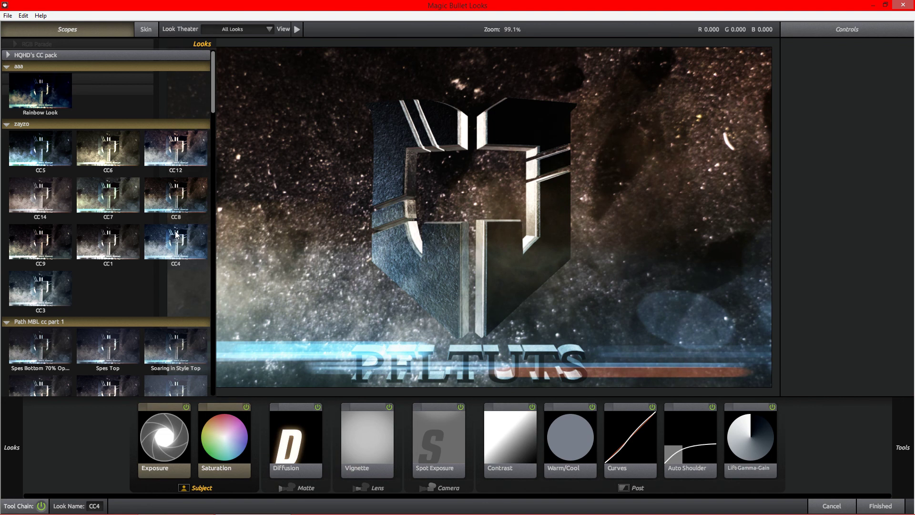
pyautogui.click(108, 242)
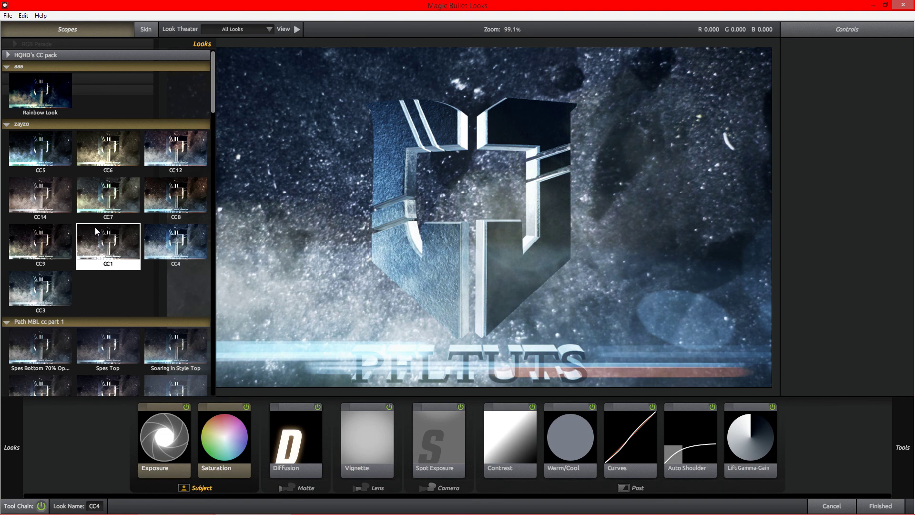
pyautogui.click(93, 200)
pyautogui.click(41, 245)
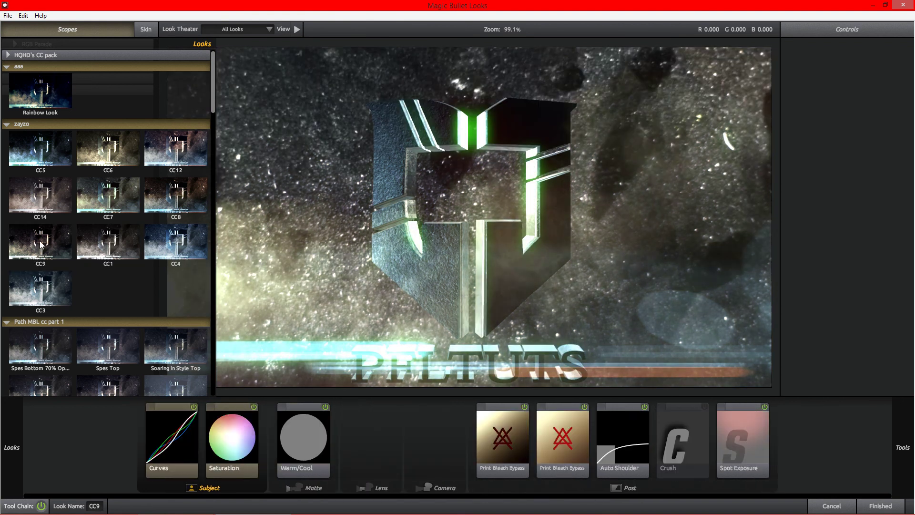
pyautogui.click(32, 288)
# Step: Audition Spes Top, 10 and JSHD presets, then settle on JSHD 6 and finish
pyautogui.scroll(-3, 107, 248)
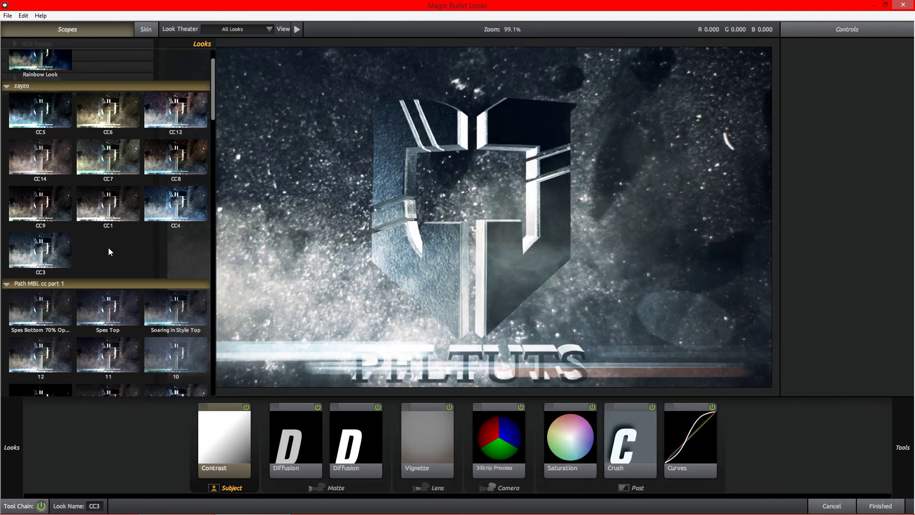
pyautogui.click(113, 261)
pyautogui.click(165, 307)
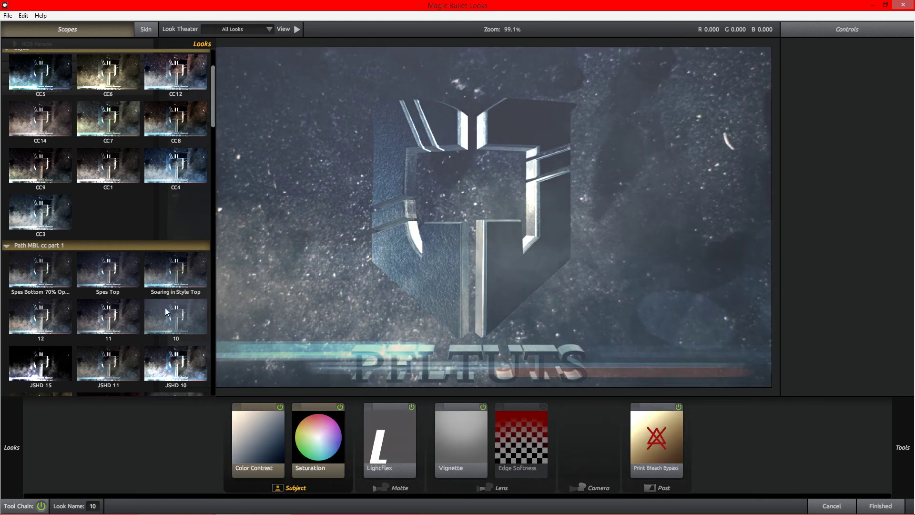
pyautogui.scroll(-2, 164, 306)
pyautogui.click(163, 312)
pyautogui.scroll(-2, 143, 317)
pyautogui.click(170, 322)
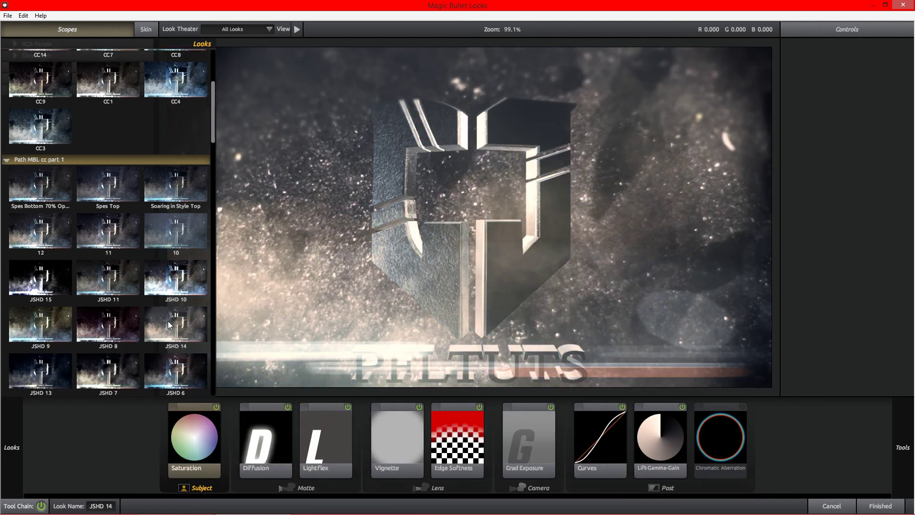
pyautogui.scroll(-2, 156, 307)
pyautogui.click(173, 337)
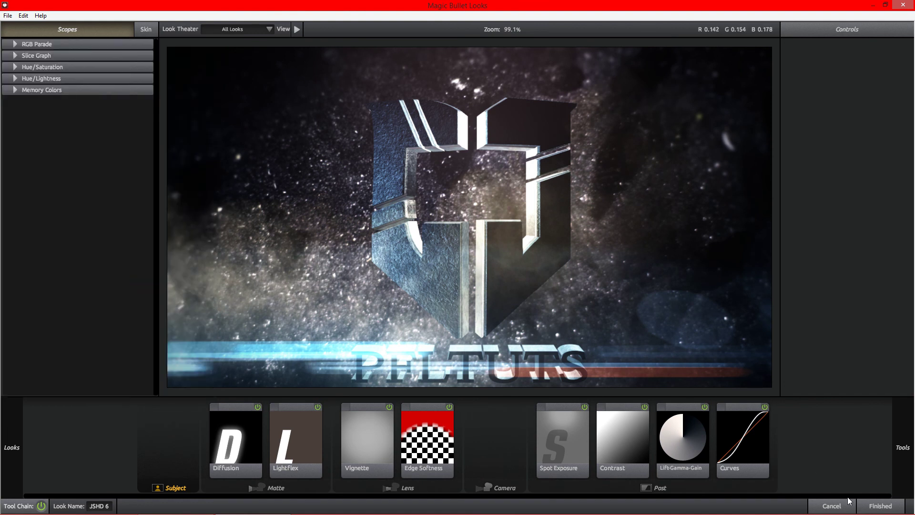
pyautogui.click(874, 508)
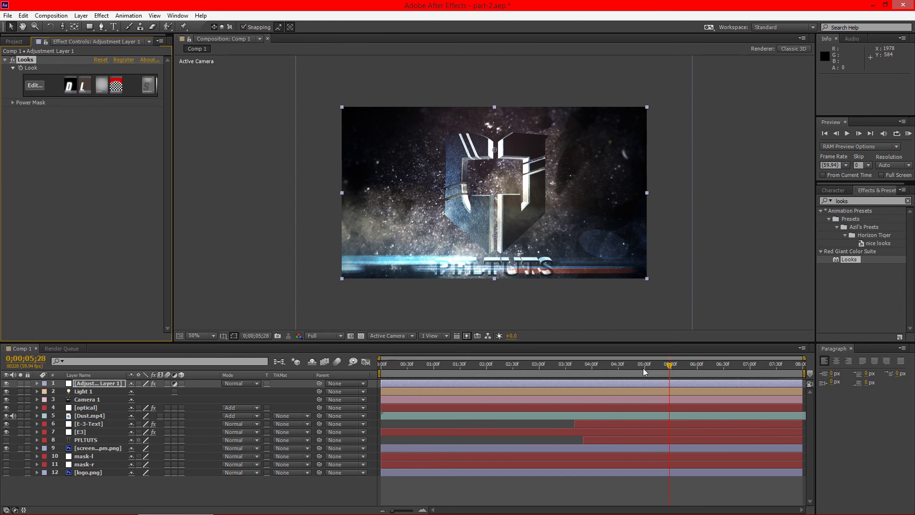
# Step: Apply Hue/Saturation to Dust.mp4 and set its Master Hue to +54° for a green tint
pyautogui.moveTo(642, 368); pyautogui.dragTo(563, 370)
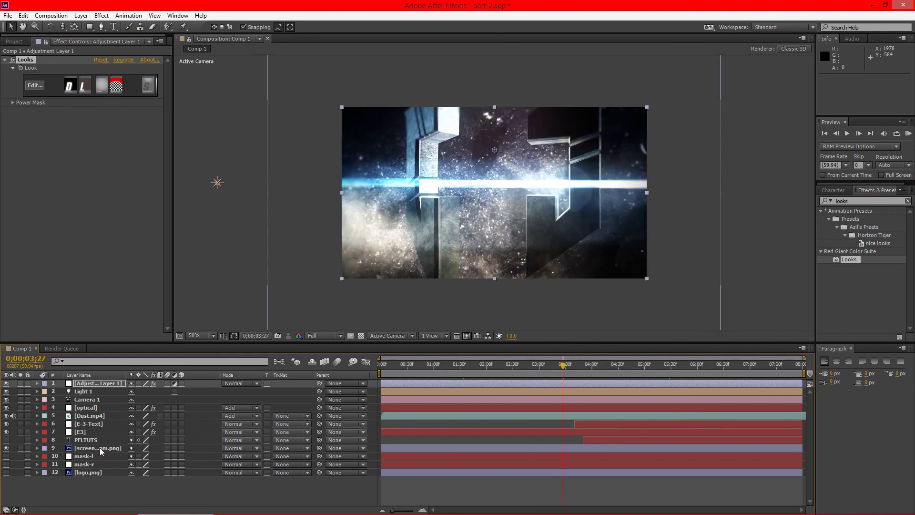
pyautogui.click(87, 416)
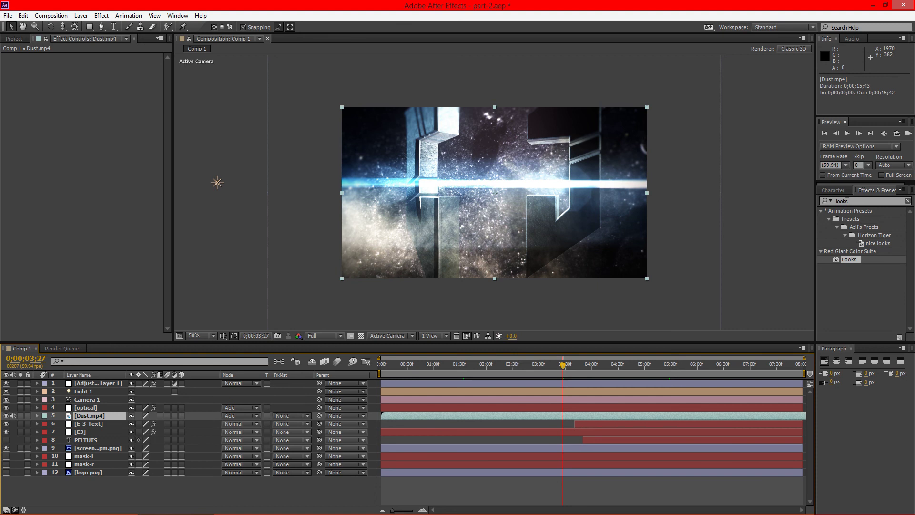
pyautogui.click(846, 200)
pyautogui.write('hue')
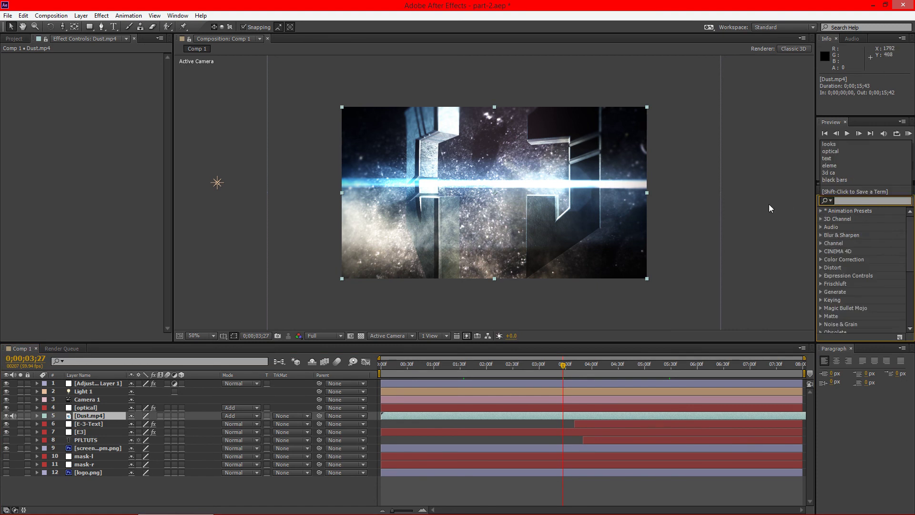
pyautogui.moveTo(853, 291); pyautogui.dragTo(95, 416)
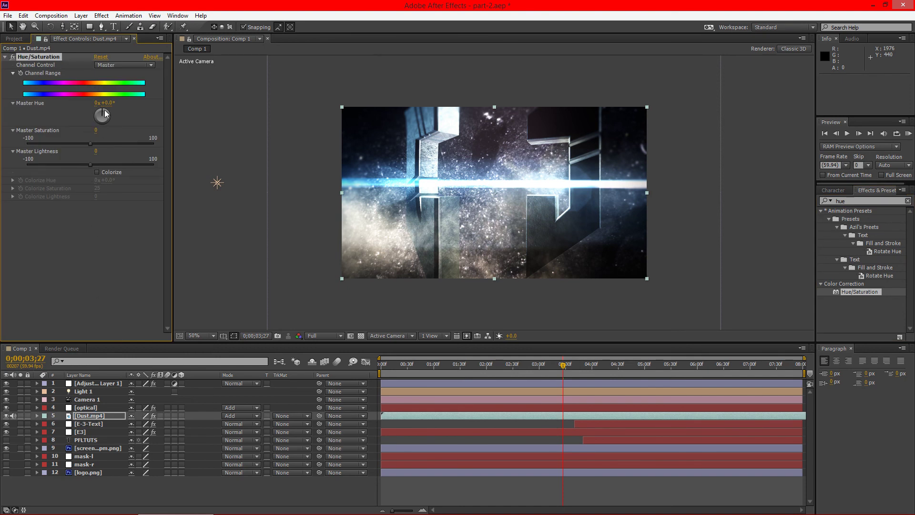
pyautogui.moveTo(106, 114); pyautogui.dragTo(107, 113)
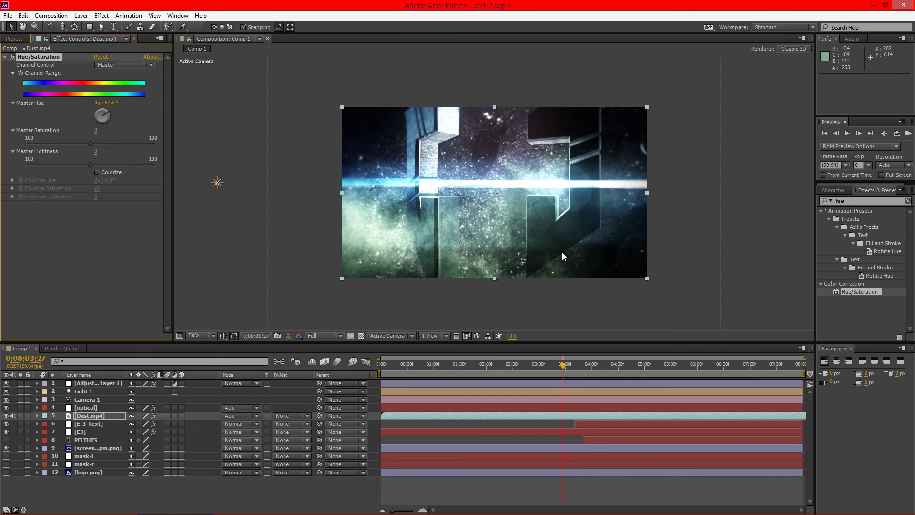
pyautogui.moveTo(538, 367); pyautogui.dragTo(674, 383)
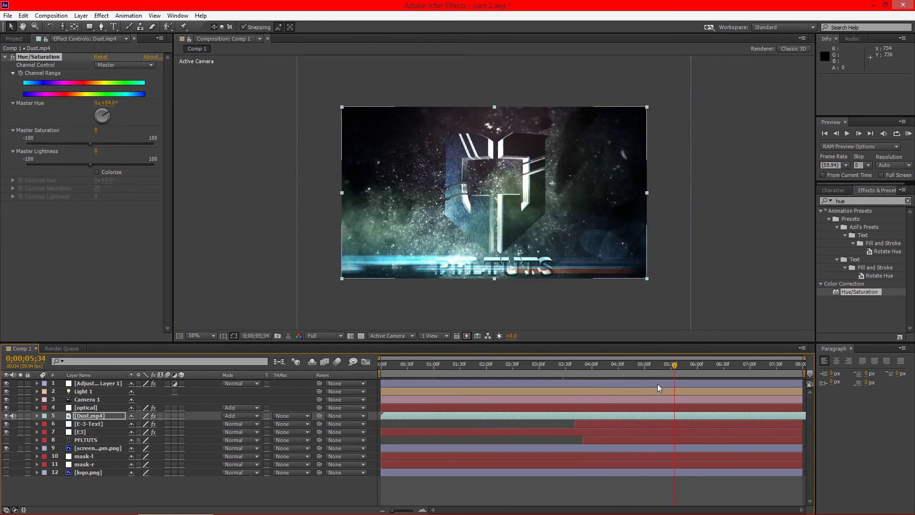
pyautogui.click(70, 481)
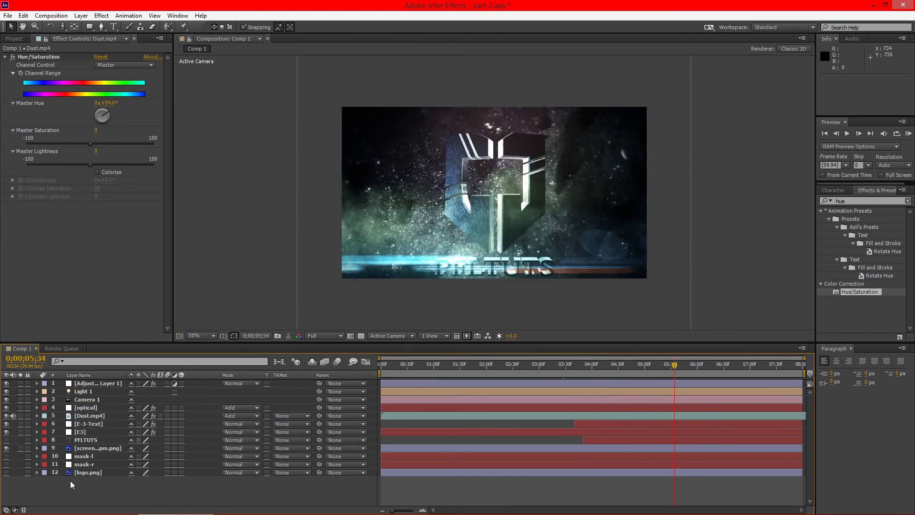